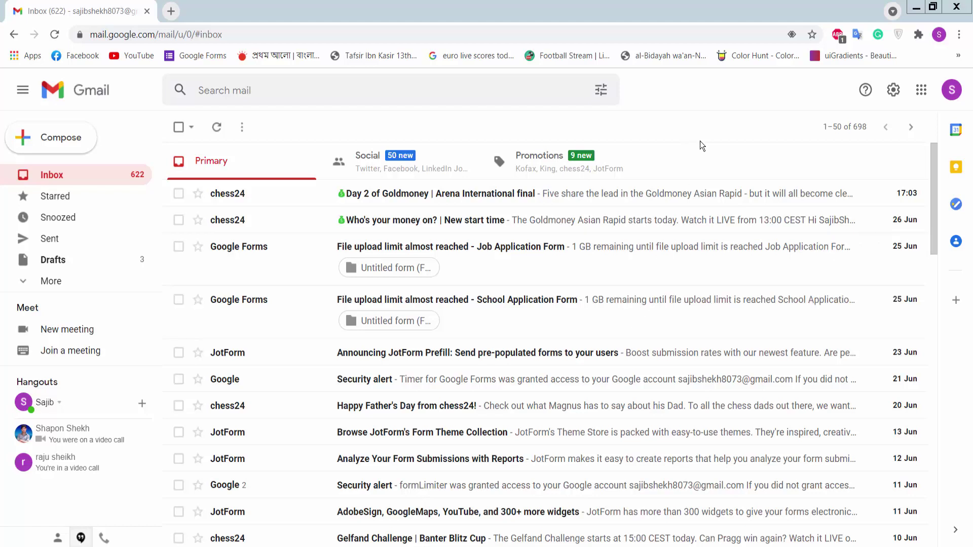
Create a blank form from the Forms home page, opened through the Google apps grid and zoomed to 110%
{"action": "left_click", "coordinate": [920, 96]}
{"action": "scroll", "coordinate": [889, 275], "scroll_direction": "down", "scroll_amount": 9}
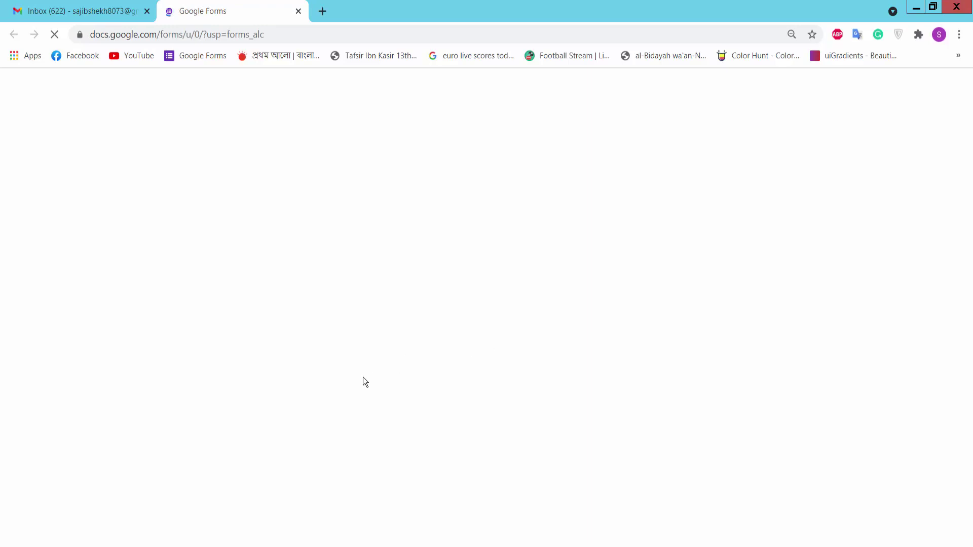
{"action": "key", "text": "ctrl+plus"}
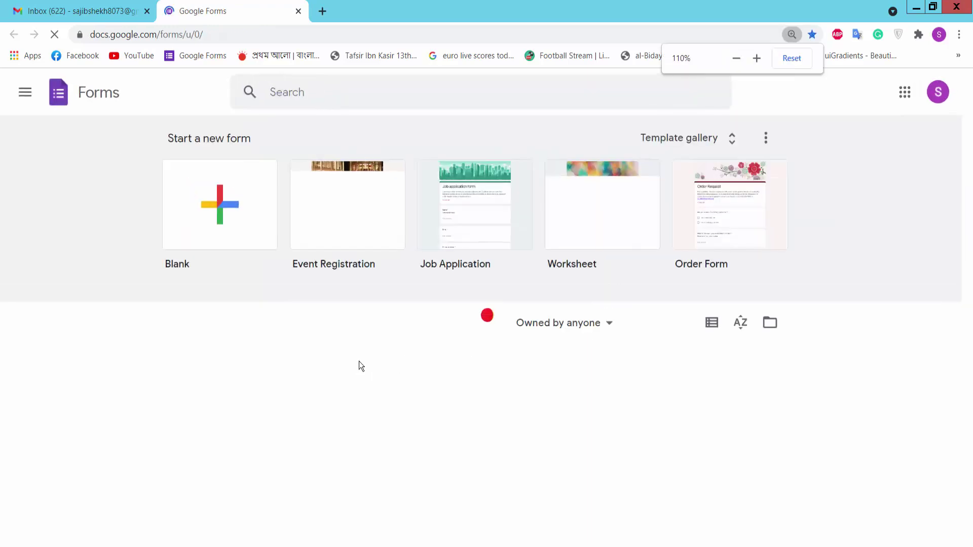
{"action": "left_click", "coordinate": [215, 218]}
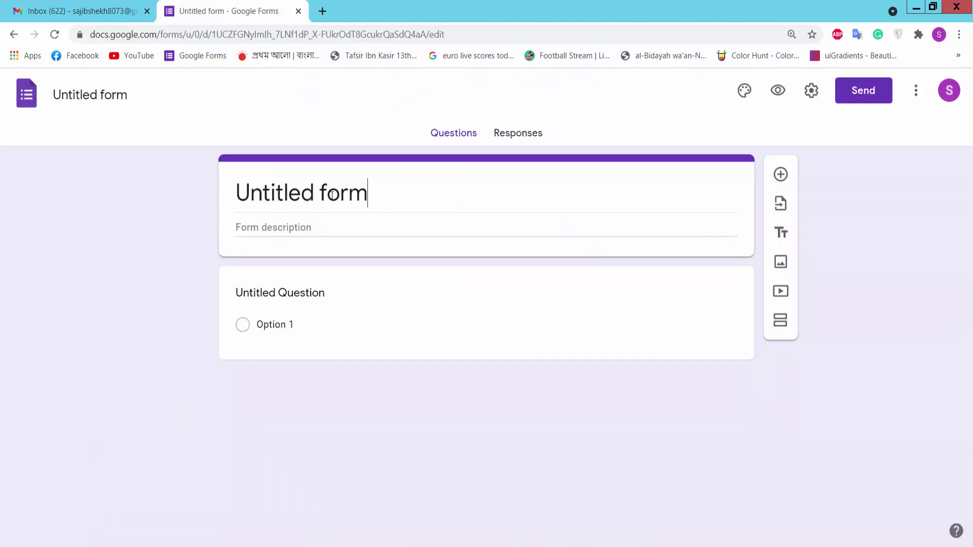
Retitle the form 'Parental Consent Form' using the notes, then select the letter's greeting-to-date lines
{"action": "left_click", "coordinate": [427, 201]}
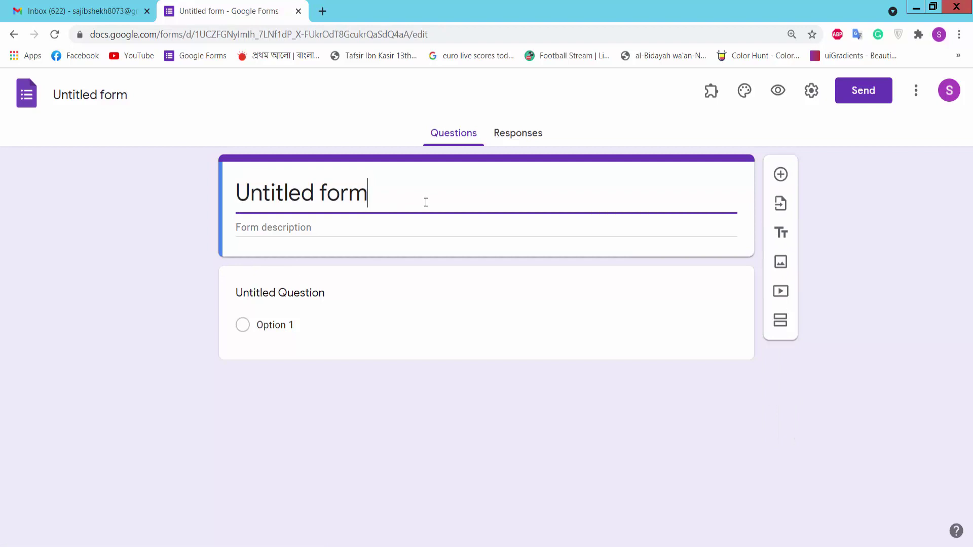
{"action": "key", "text": "alt+Tab"}
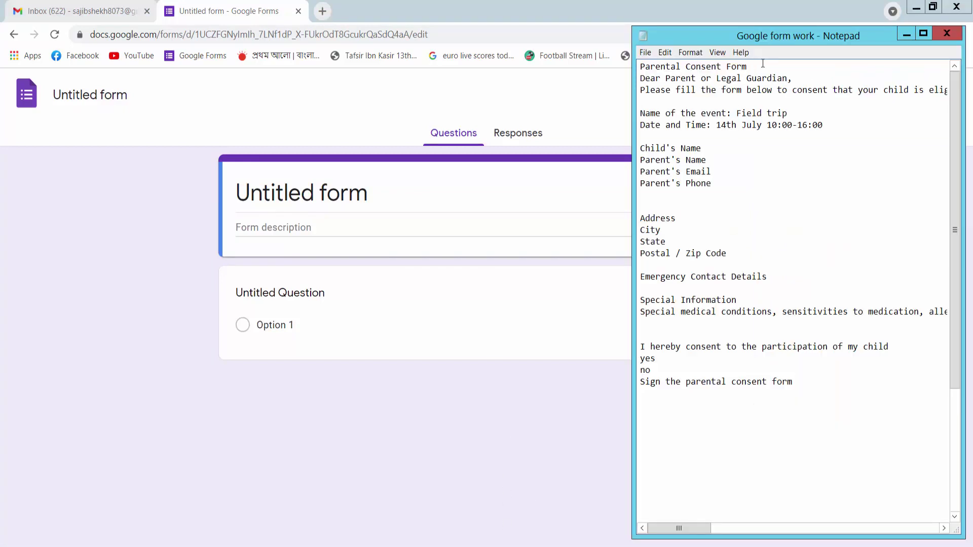
{"action": "left_click_drag", "start_coordinate": [771, 65], "coordinate": [632, 64]}
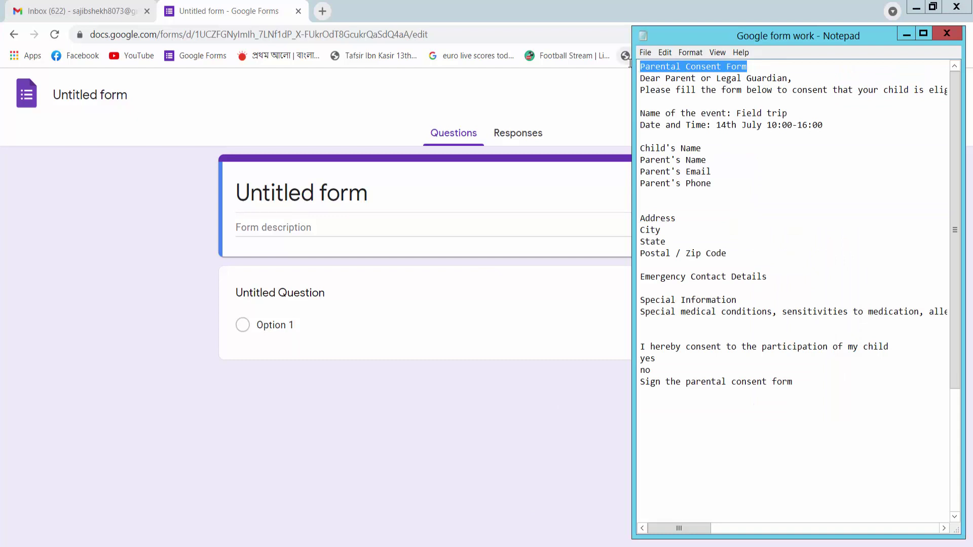
{"action": "key", "text": "ctrl+c"}
{"action": "left_click", "coordinate": [369, 193]}
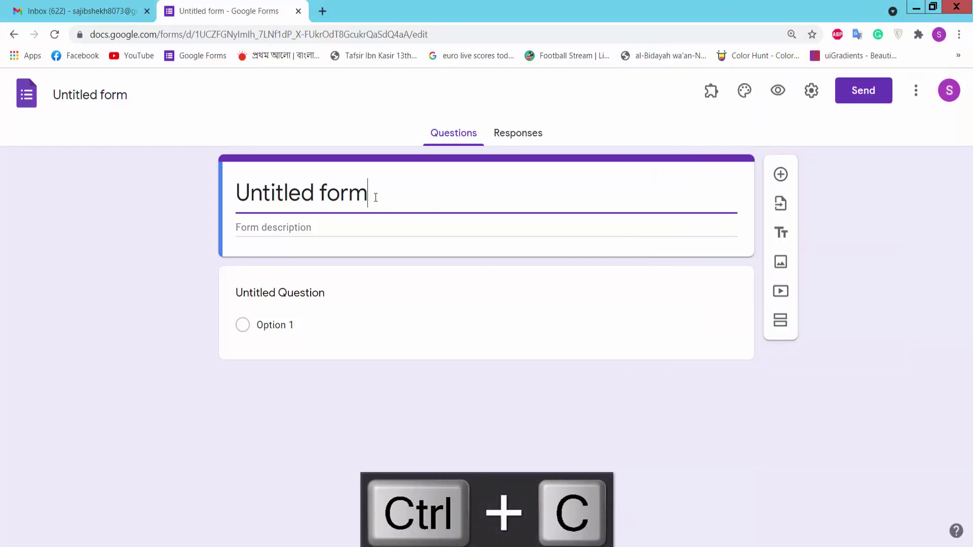
{"action": "left_click_drag", "start_coordinate": [370, 193], "coordinate": [242, 196]}
{"action": "key", "text": "ctrl+v"}
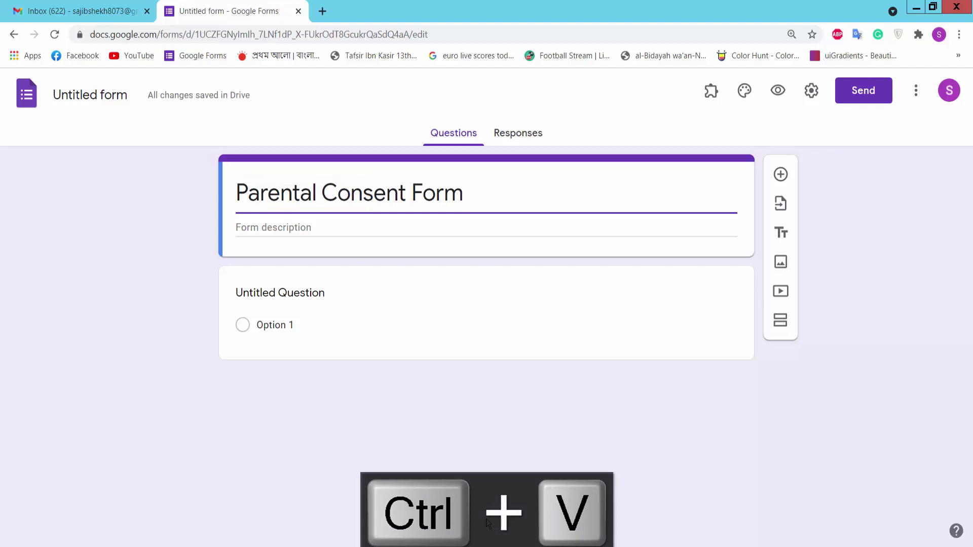
{"action": "key", "text": "alt+Tab"}
{"action": "left_click_drag", "start_coordinate": [829, 128], "coordinate": [643, 78]}
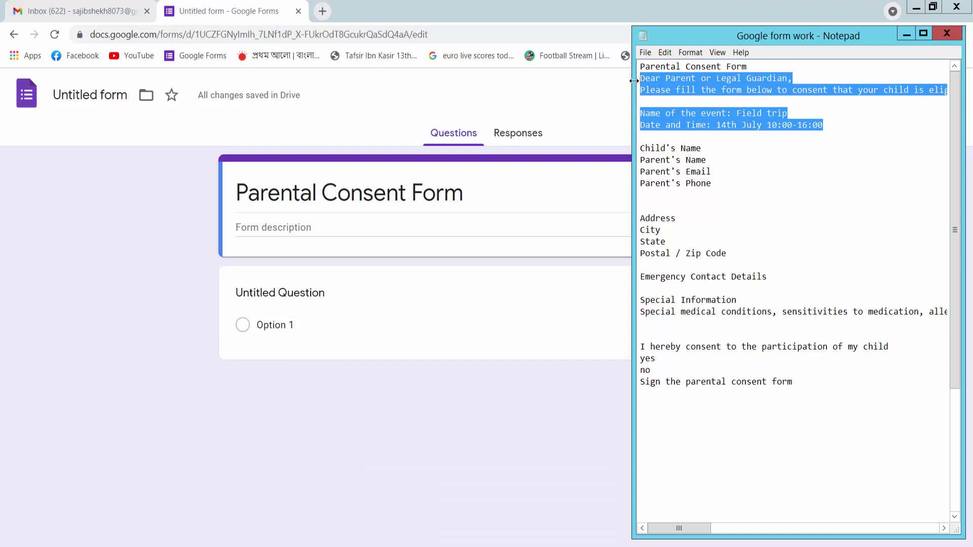
Paste the parents' letter with event Field trip and 14th July 10:00-16:00 into the description
{"action": "left_click", "coordinate": [275, 227]}
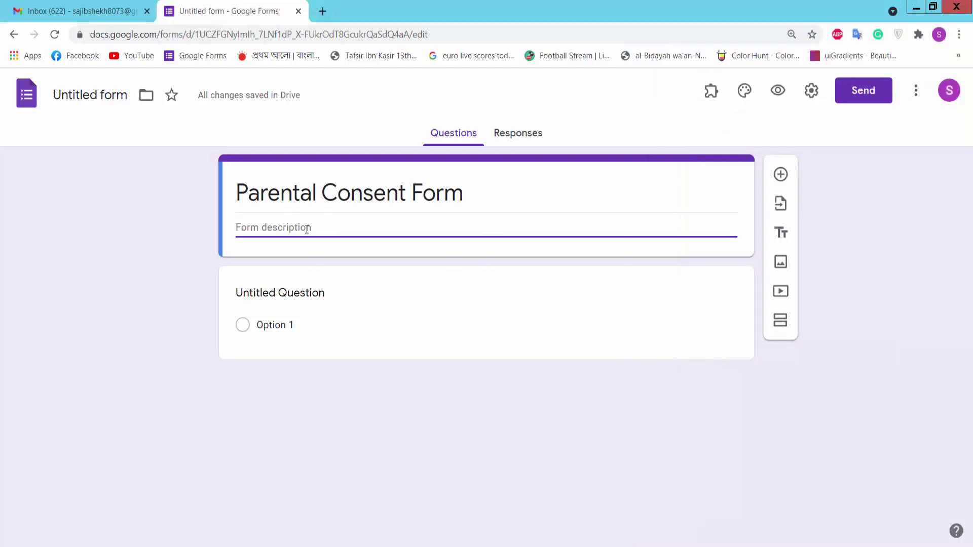
{"action": "key", "text": "ctrl+v"}
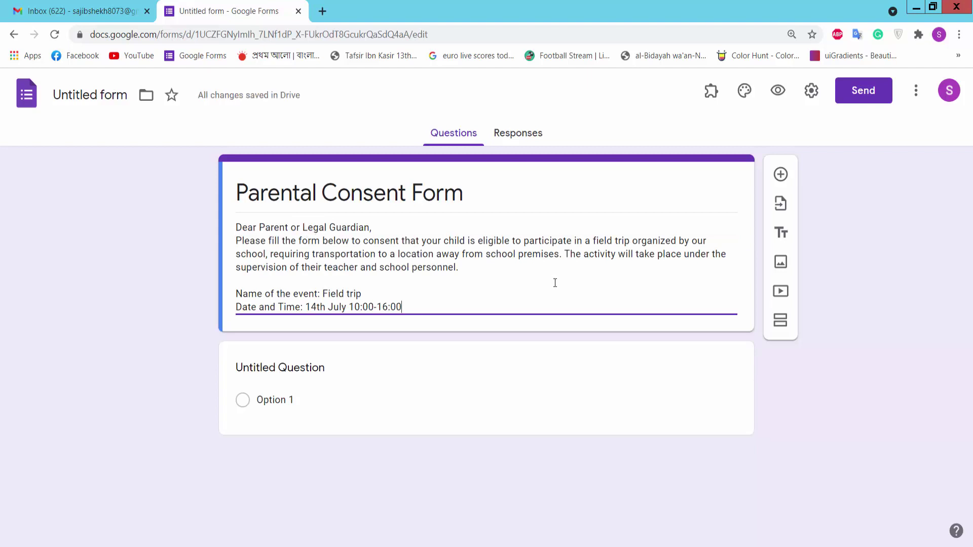
Paste 'Child's Name' from the notes as the first question's title
{"action": "left_click", "coordinate": [297, 370]}
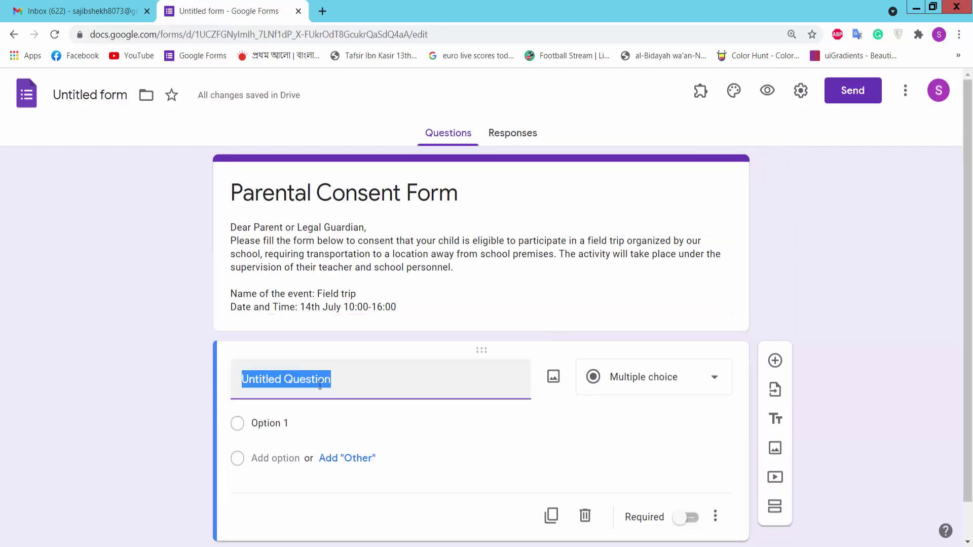
{"action": "scroll", "coordinate": [350, 385], "scroll_direction": "down", "scroll_amount": 1}
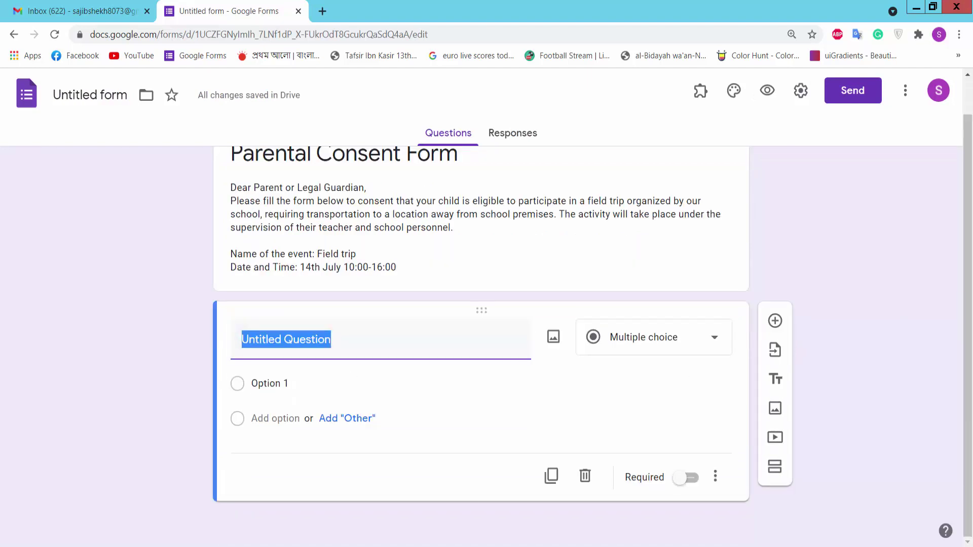
{"action": "key", "text": "alt+Tab"}
{"action": "left_click_drag", "start_coordinate": [706, 161], "coordinate": [631, 150]}
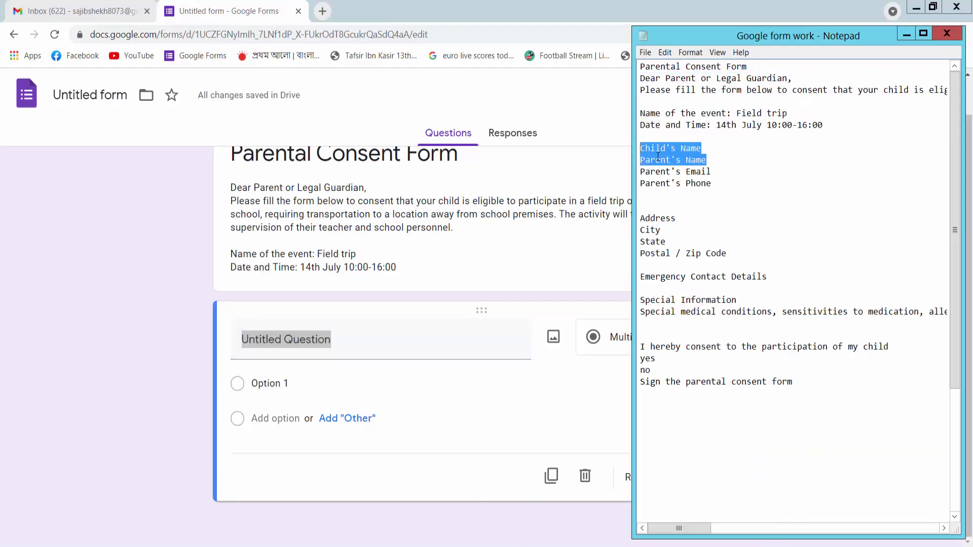
{"action": "left_click", "coordinate": [702, 148]}
{"action": "left_click_drag", "start_coordinate": [702, 148], "coordinate": [634, 154]}
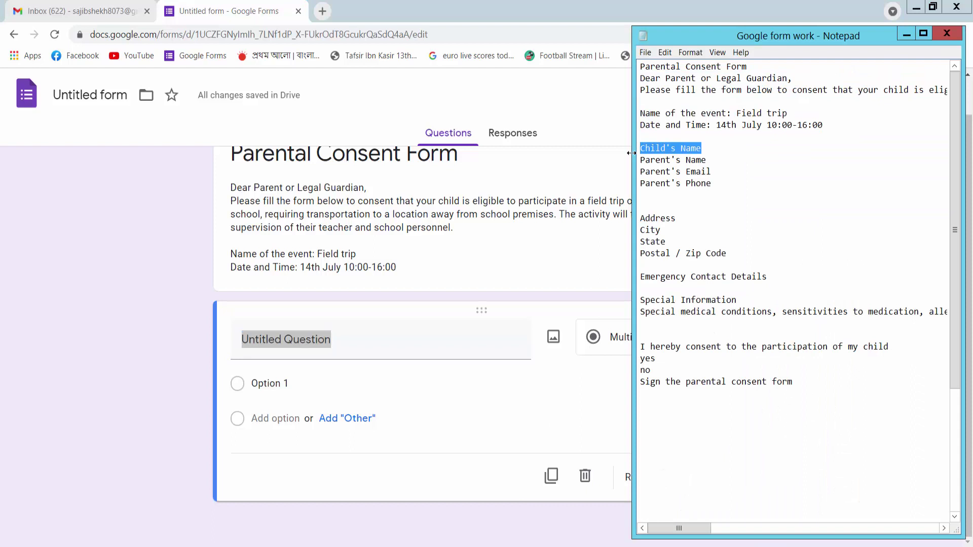
{"action": "left_click", "coordinate": [350, 343]}
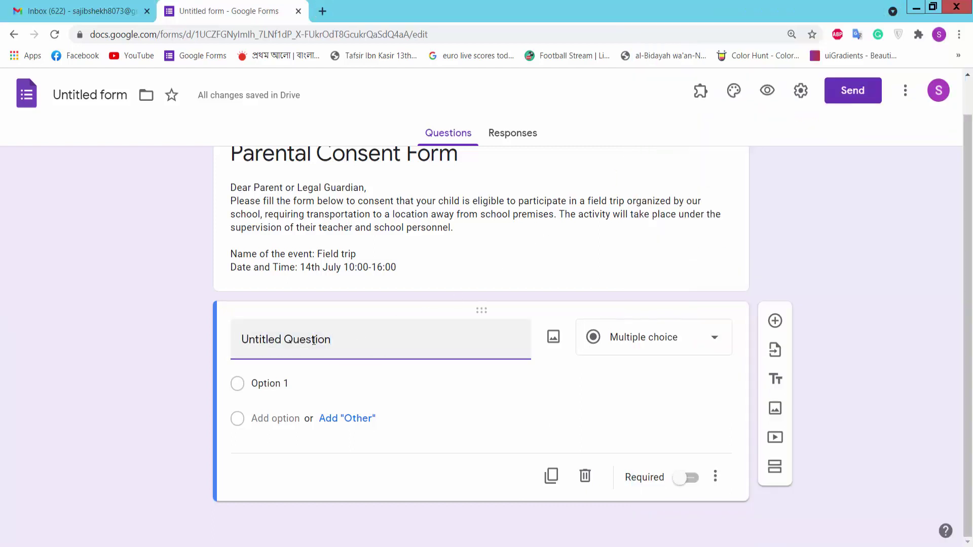
{"action": "left_click_drag", "start_coordinate": [350, 343], "coordinate": [234, 340]}
{"action": "key", "text": "ctrl+v"}
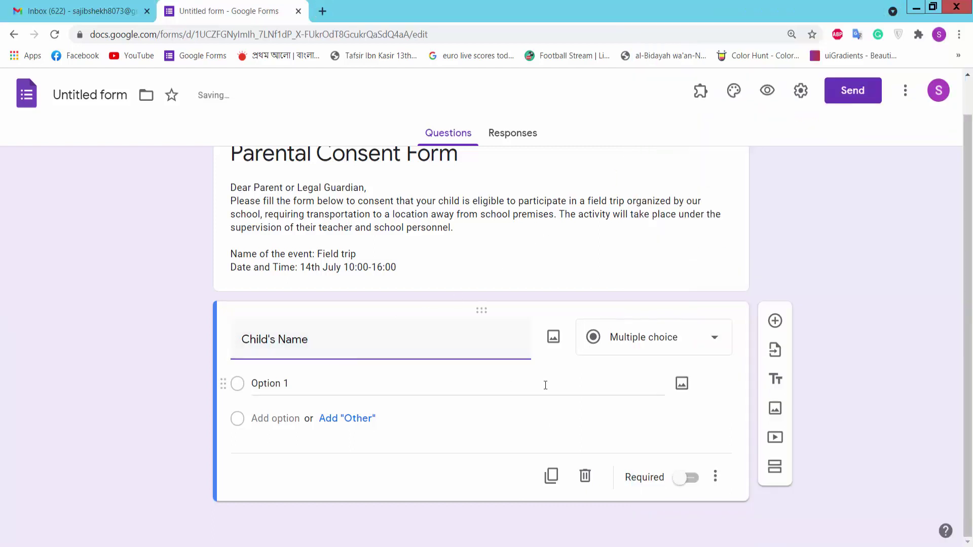
Make Child's Name a required short-answer question
{"action": "left_click", "coordinate": [665, 346]}
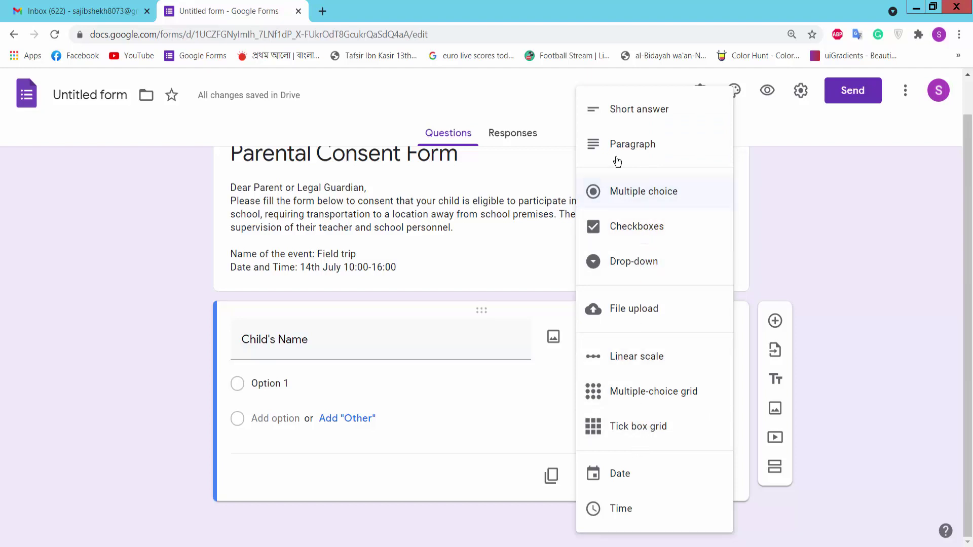
{"action": "left_click", "coordinate": [639, 115]}
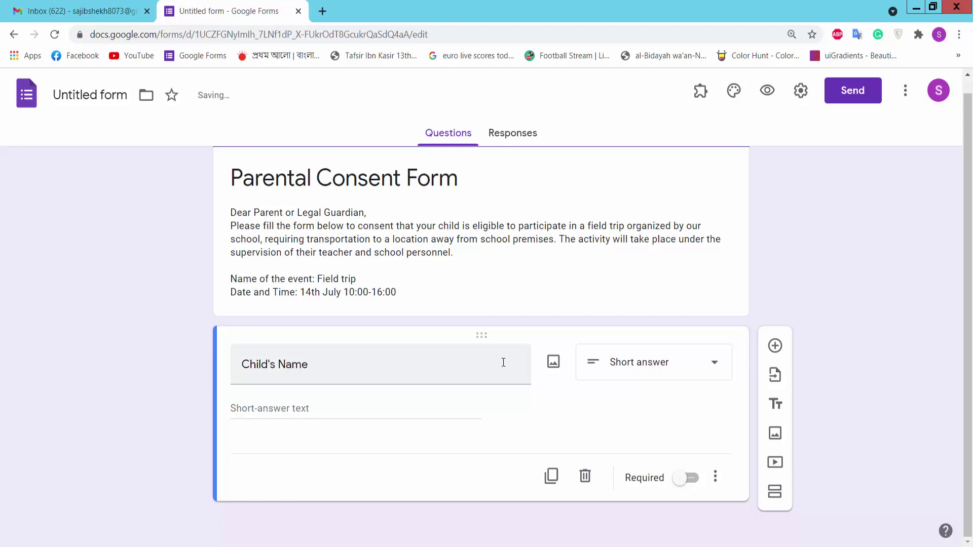
{"action": "left_click", "coordinate": [689, 484]}
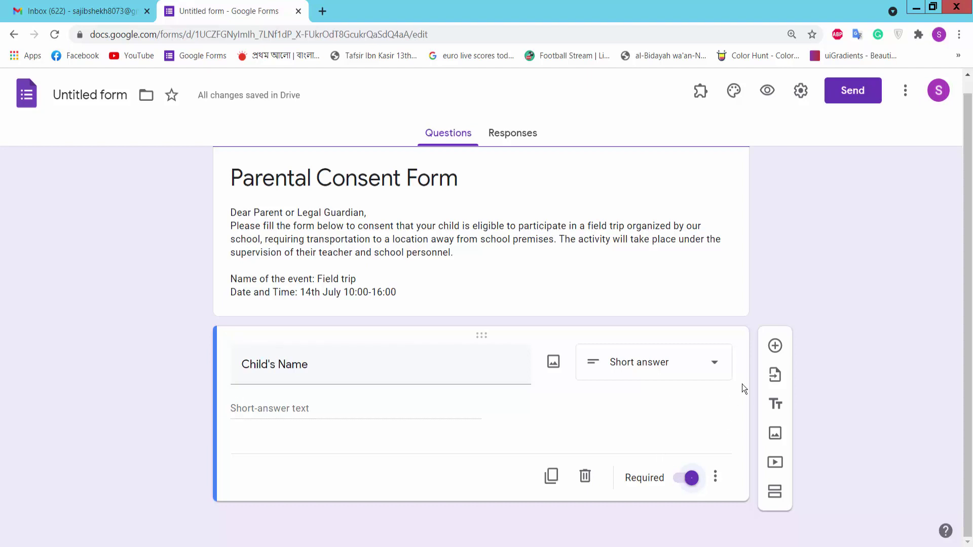
Add a second question 'Parent's Name' as a required short answer
{"action": "left_click", "coordinate": [774, 348]}
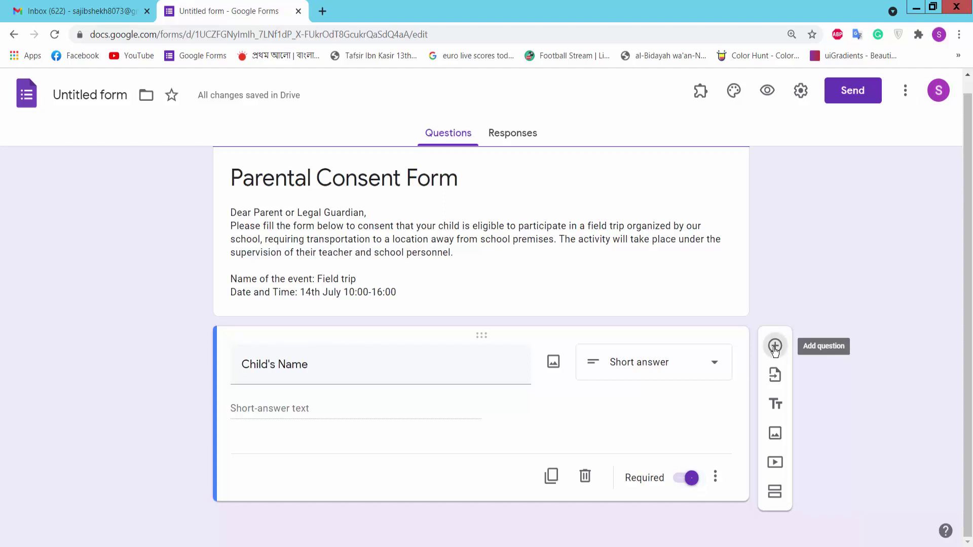
{"action": "key", "text": "alt+Tab"}
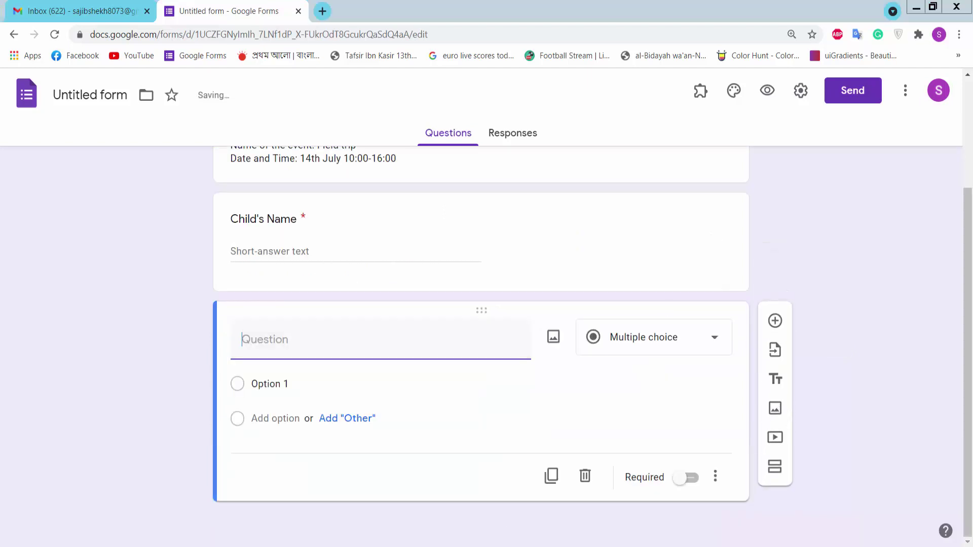
{"action": "left_click_drag", "start_coordinate": [715, 161], "coordinate": [641, 162]}
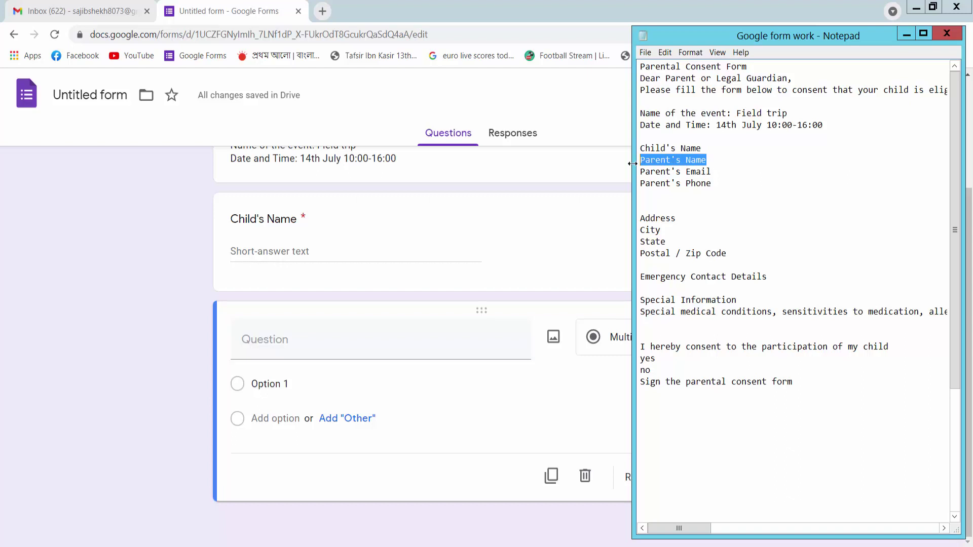
{"action": "left_click", "coordinate": [303, 341]}
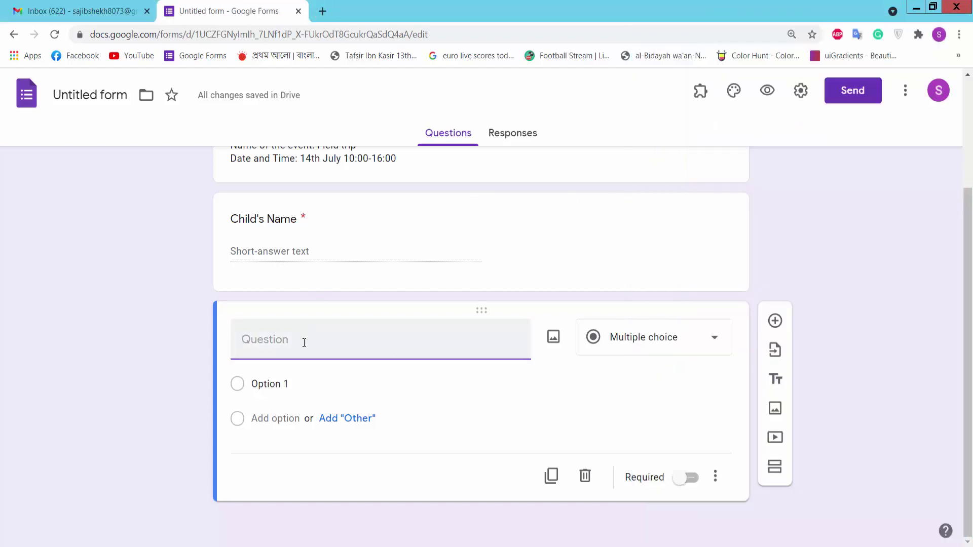
{"action": "key", "text": "ctrl+v"}
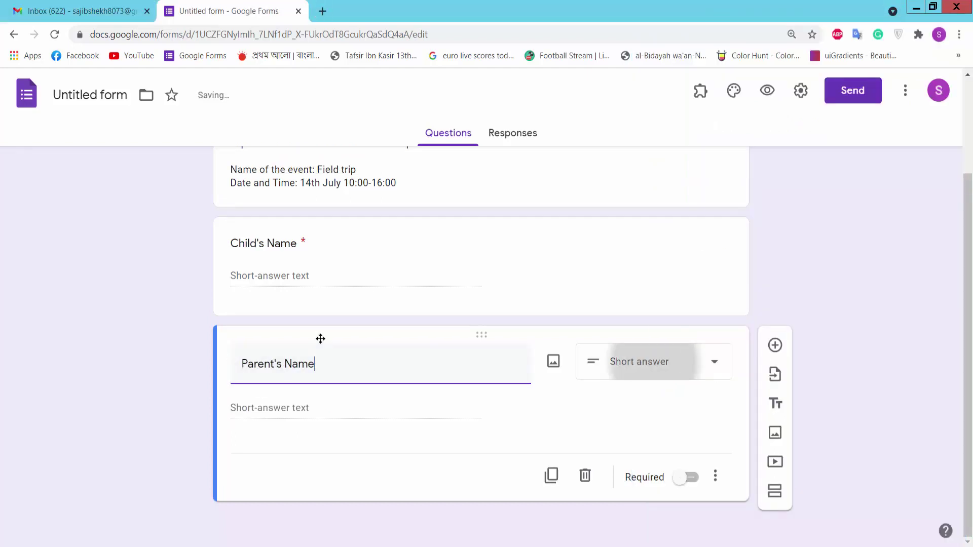
{"action": "left_click", "coordinate": [651, 380]}
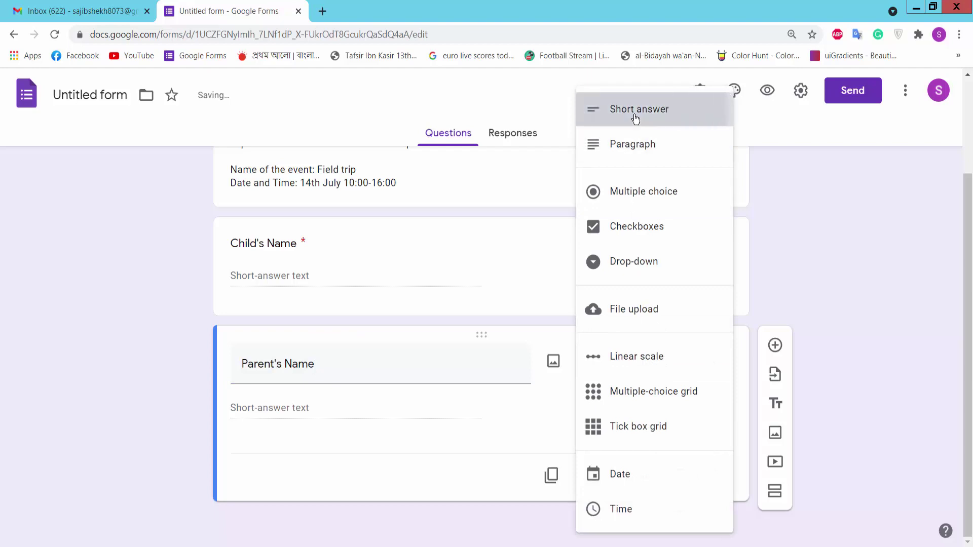
{"action": "left_click", "coordinate": [636, 118]}
{"action": "left_click", "coordinate": [691, 476]}
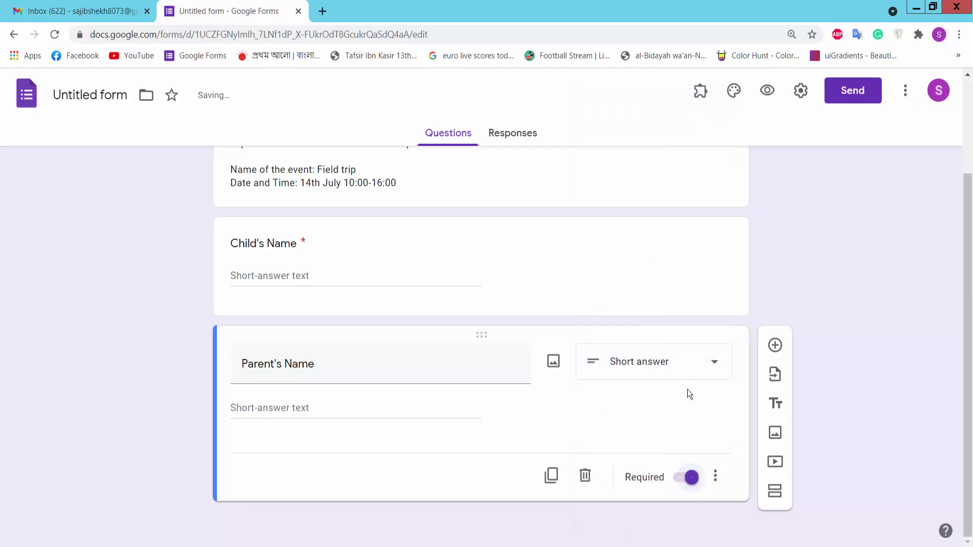
Add a required short-answer question titled 'Parent's Email'
{"action": "left_click", "coordinate": [775, 345]}
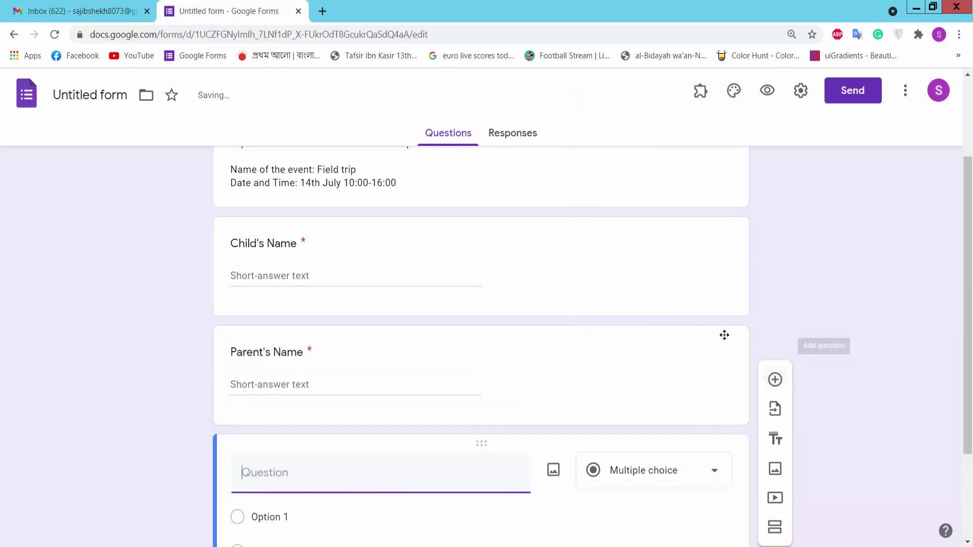
{"action": "key", "text": "alt+Tab"}
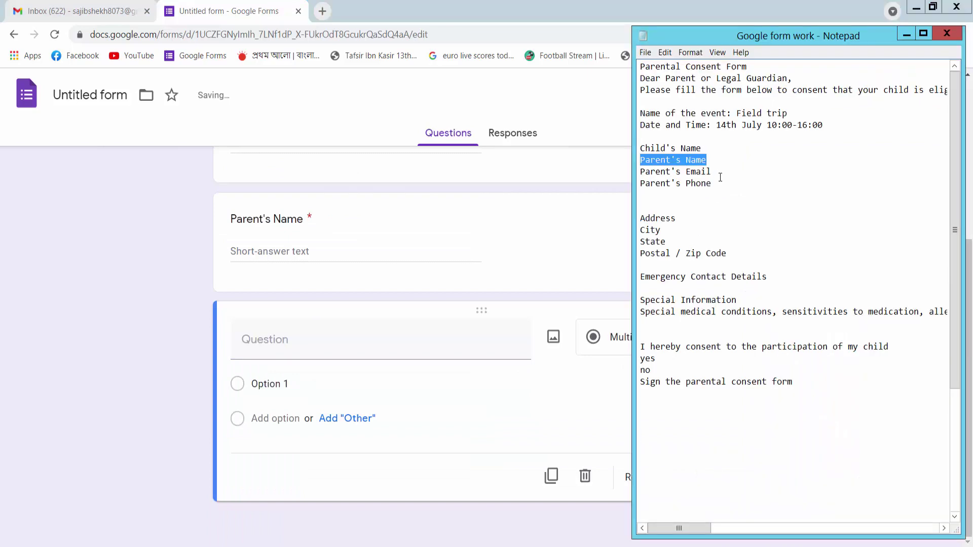
{"action": "left_click_drag", "start_coordinate": [720, 174], "coordinate": [632, 175]}
{"action": "key", "text": "ctrl+c"}
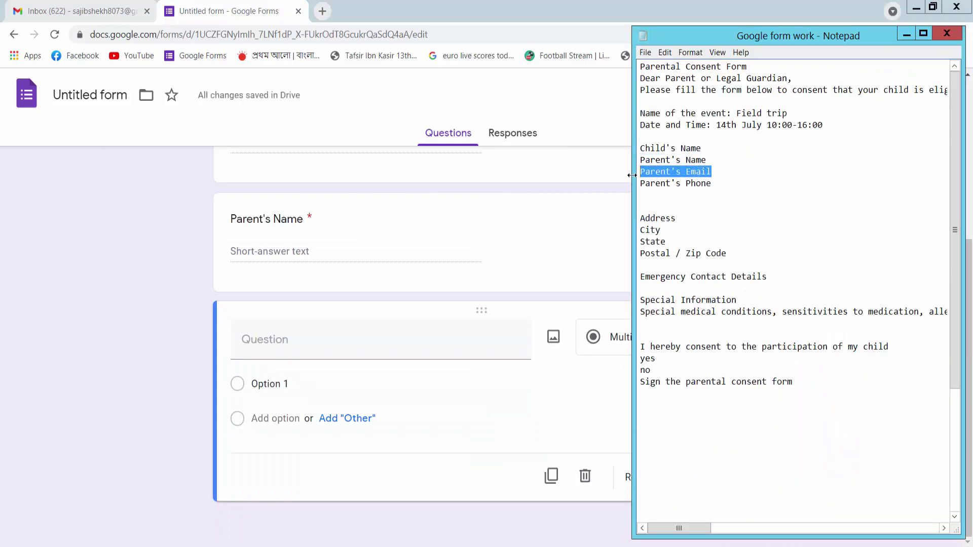
{"action": "left_click", "coordinate": [350, 340]}
{"action": "key", "text": "ctrl+v"}
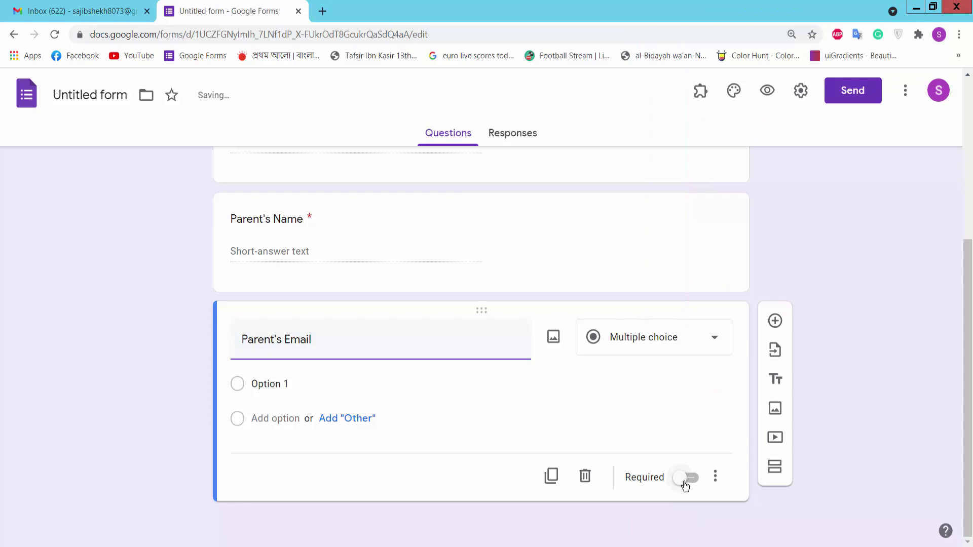
{"action": "left_click", "coordinate": [685, 478]}
Add a blank question and select 'Parent's Phone' in the notes
{"action": "left_click", "coordinate": [774, 345]}
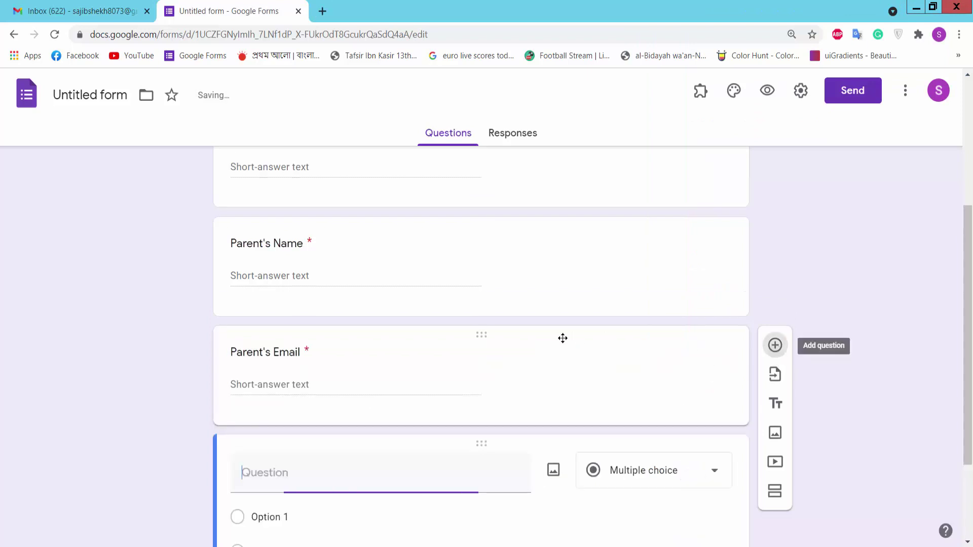
{"action": "key", "text": "alt+Tab"}
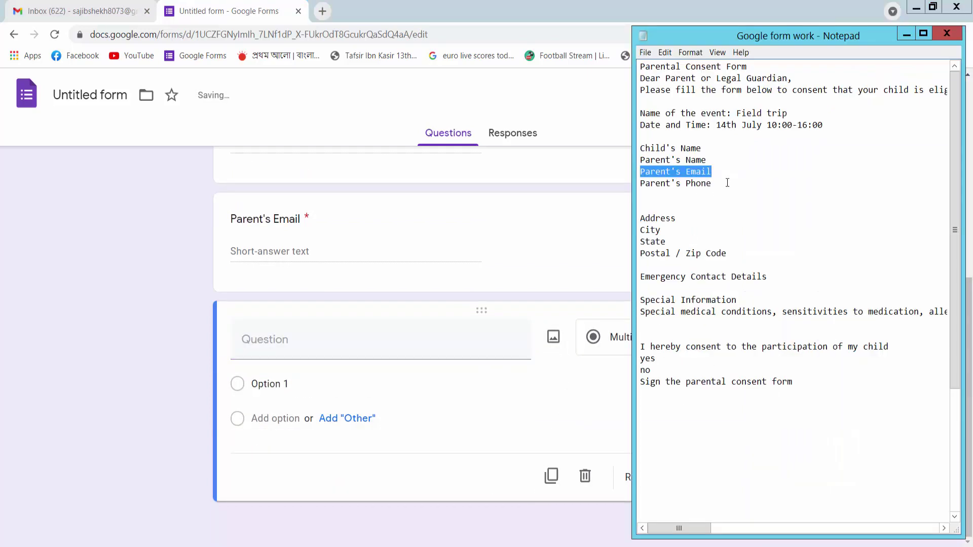
{"action": "left_click_drag", "start_coordinate": [727, 183], "coordinate": [632, 185]}
{"action": "key", "text": "ctrl+c"}
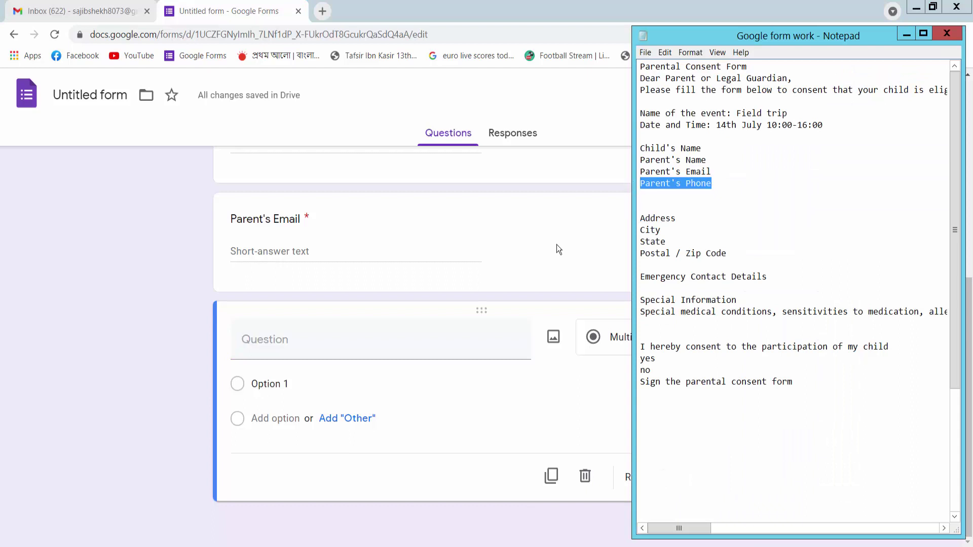
Title the new question 'Parent's Phone' and make it required
{"action": "left_click", "coordinate": [319, 340]}
{"action": "key", "text": "ctrl+v"}
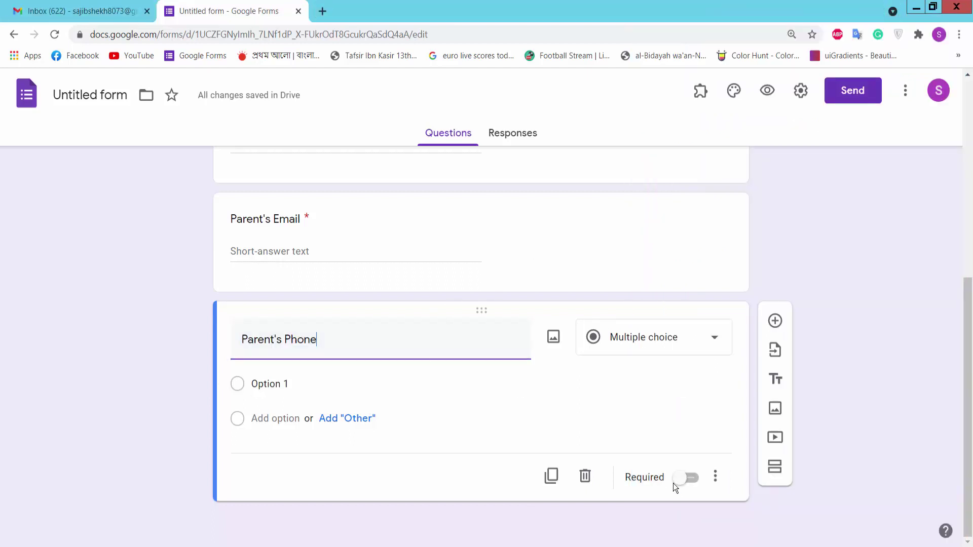
{"action": "left_click", "coordinate": [690, 477]}
Add a required paragraph question 'Address', followed by another blank question
{"action": "left_click", "coordinate": [766, 345]}
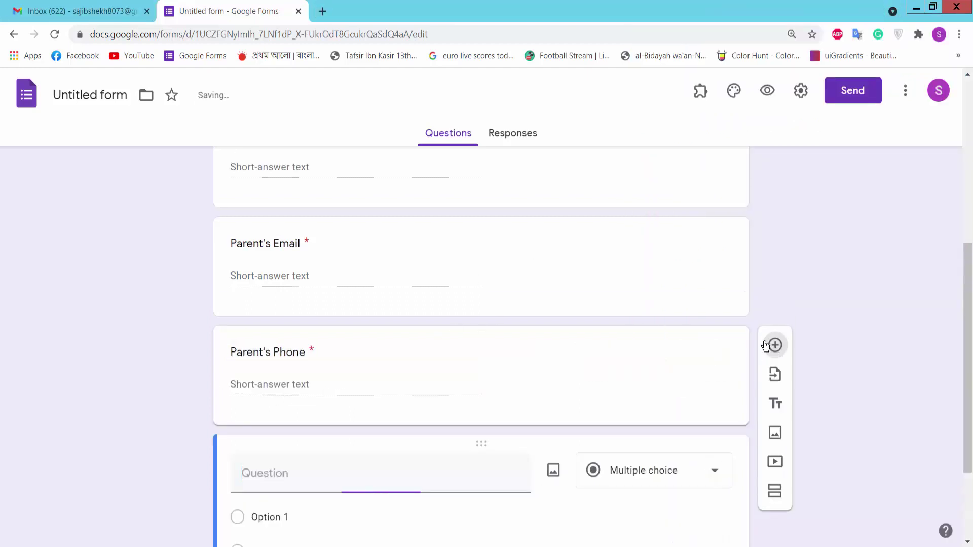
{"action": "key", "text": "alt+Tab"}
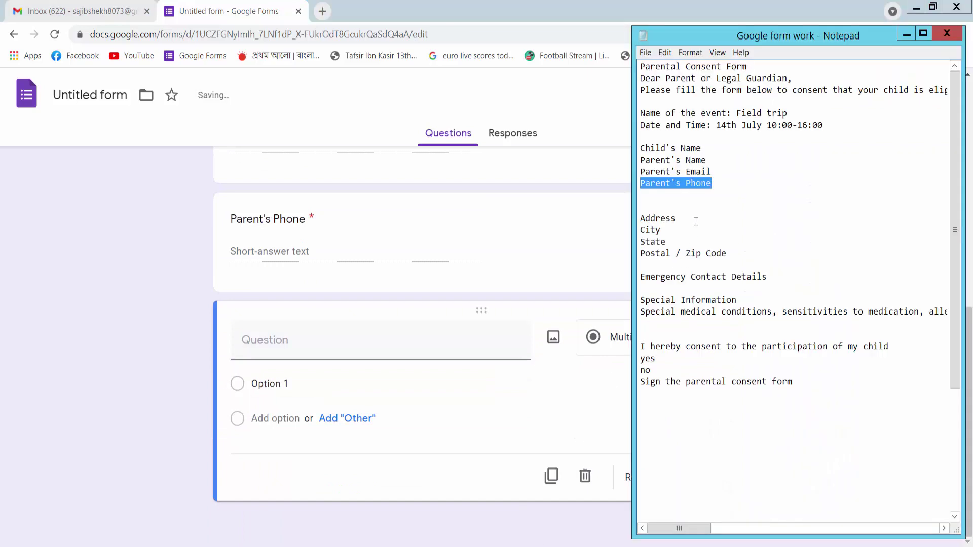
{"action": "left_click_drag", "start_coordinate": [696, 221], "coordinate": [627, 220]}
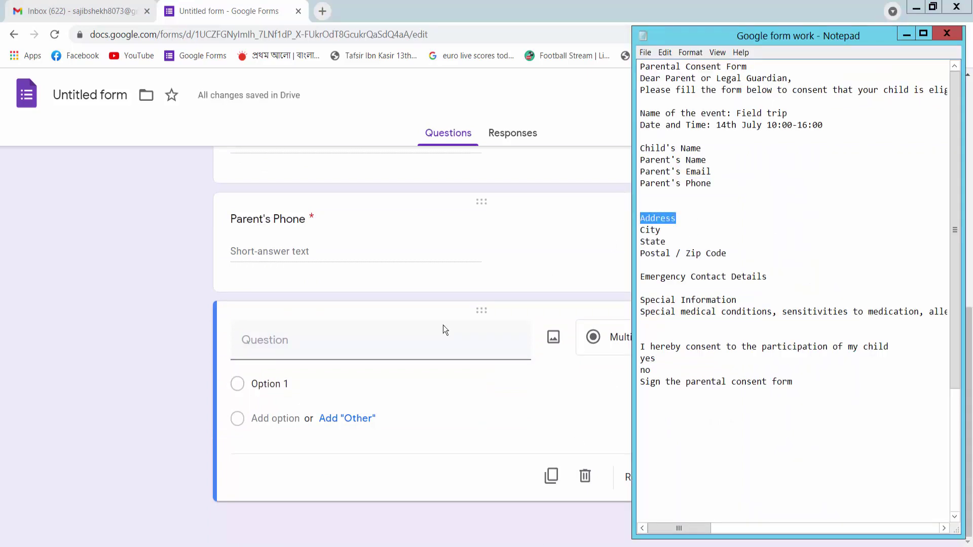
{"action": "left_click", "coordinate": [327, 347]}
{"action": "type", "text": "Address"}
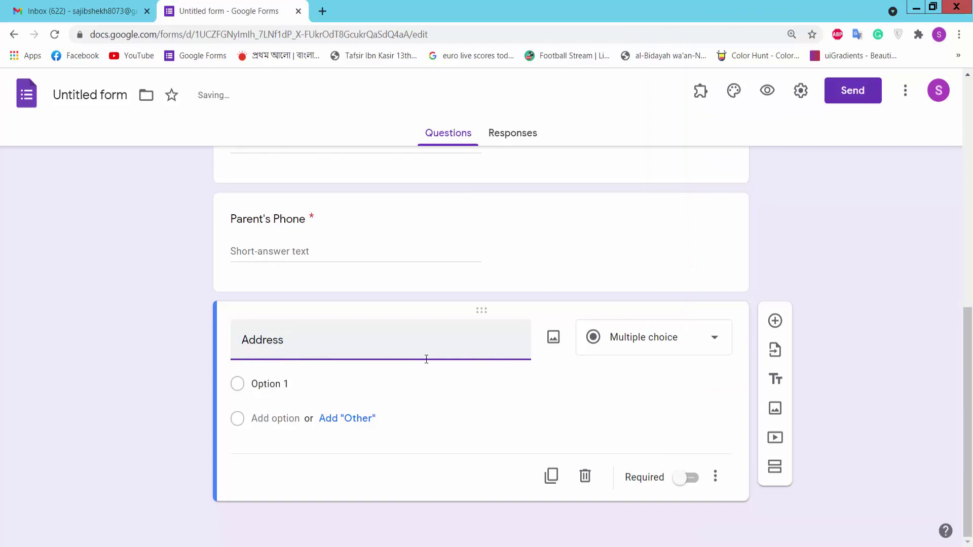
{"action": "left_click", "coordinate": [655, 349]}
{"action": "left_click", "coordinate": [661, 336]}
{"action": "left_click", "coordinate": [657, 366]}
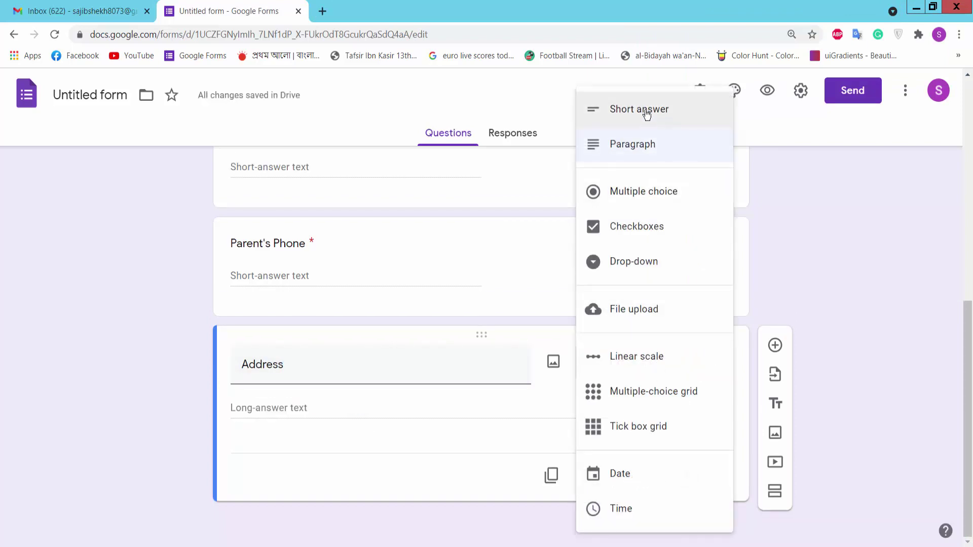
{"action": "left_click", "coordinate": [639, 148]}
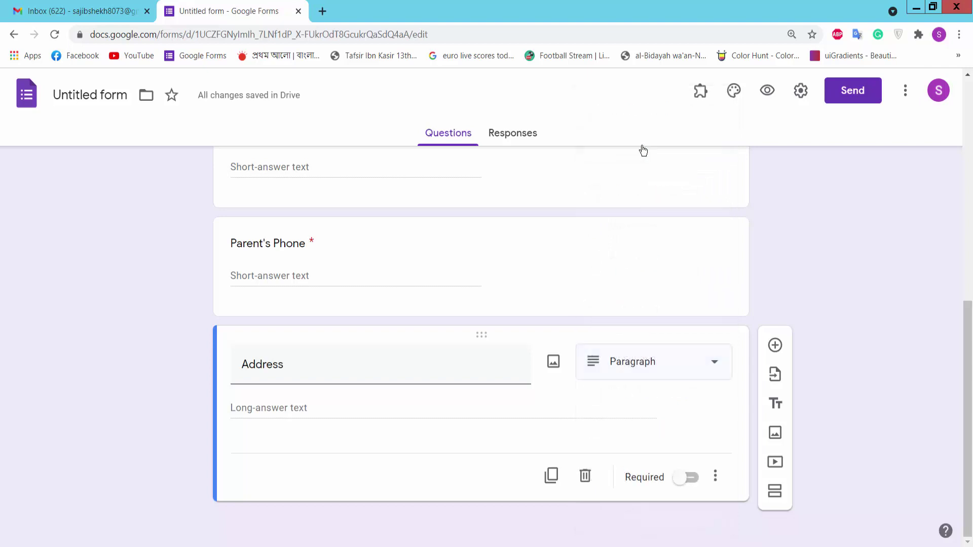
{"action": "left_click", "coordinate": [687, 477]}
{"action": "left_click", "coordinate": [775, 345]}
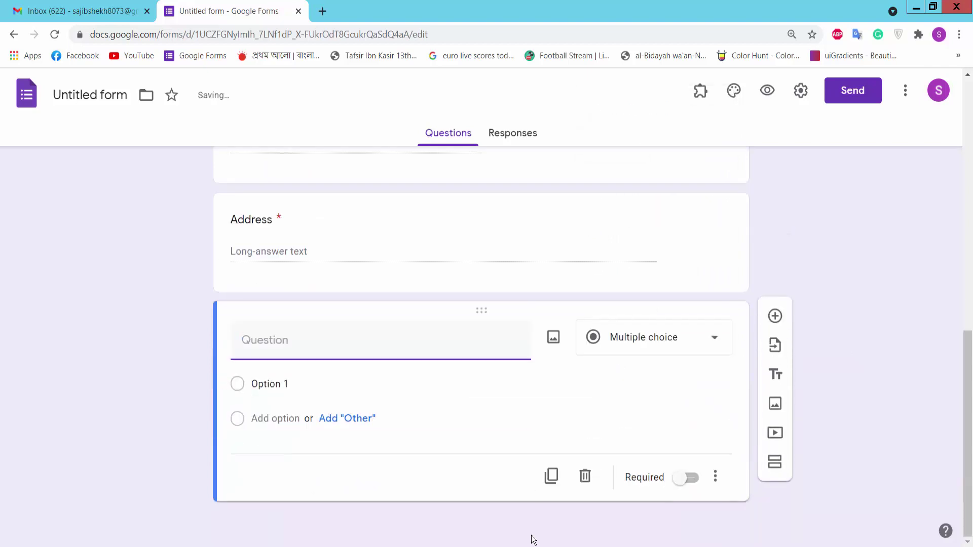
{"action": "key", "text": "alt+Tab"}
Title the new question 'City' and make it required
{"action": "left_click_drag", "start_coordinate": [682, 234], "coordinate": [617, 235]}
{"action": "key", "text": "ctrl+c"}
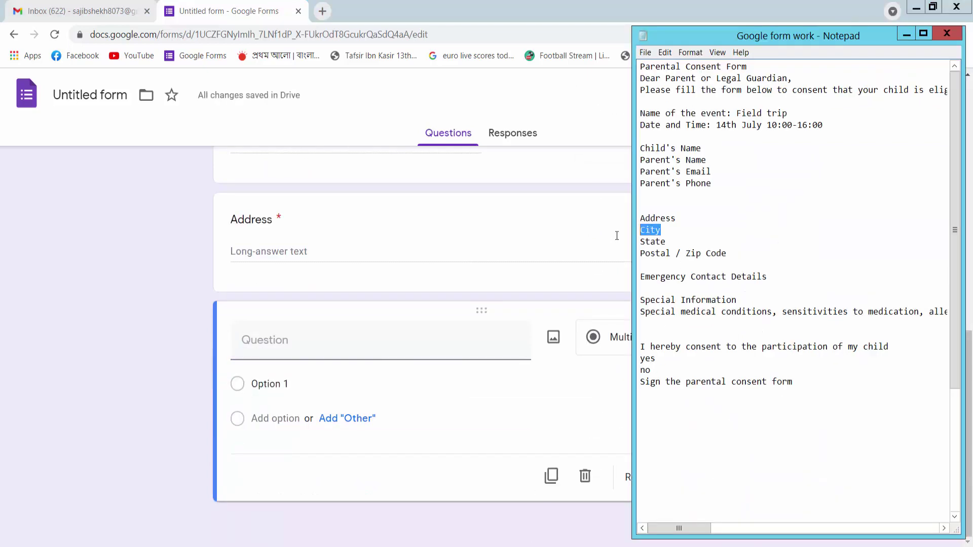
{"action": "left_click", "coordinate": [314, 348]}
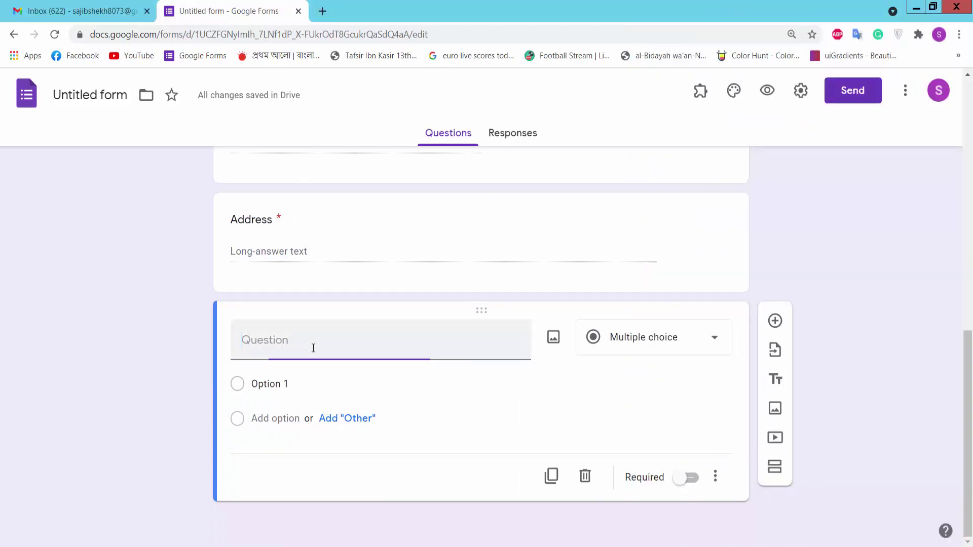
{"action": "key", "text": "ctrl+v"}
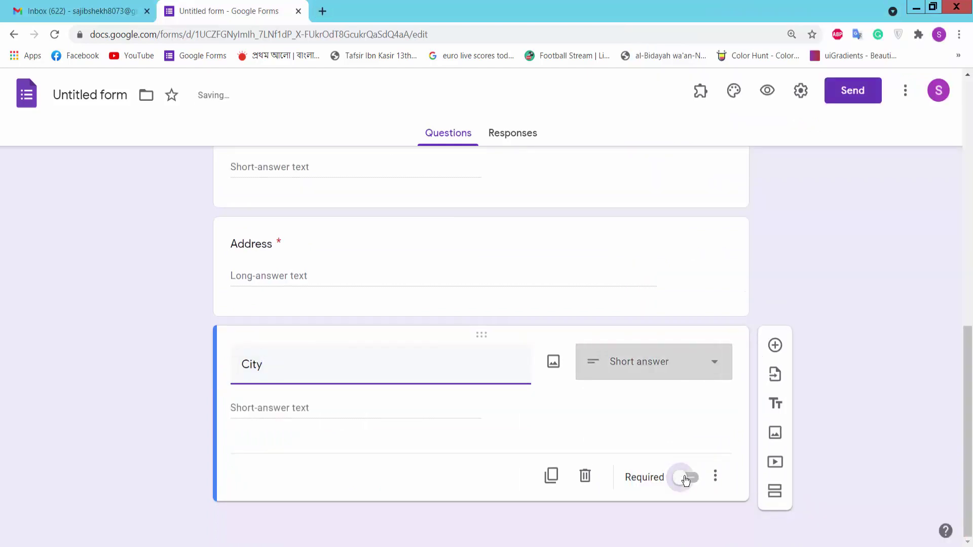
{"action": "left_click", "coordinate": [687, 477]}
Add a required short-answer 'State' question
{"action": "left_click", "coordinate": [775, 345]}
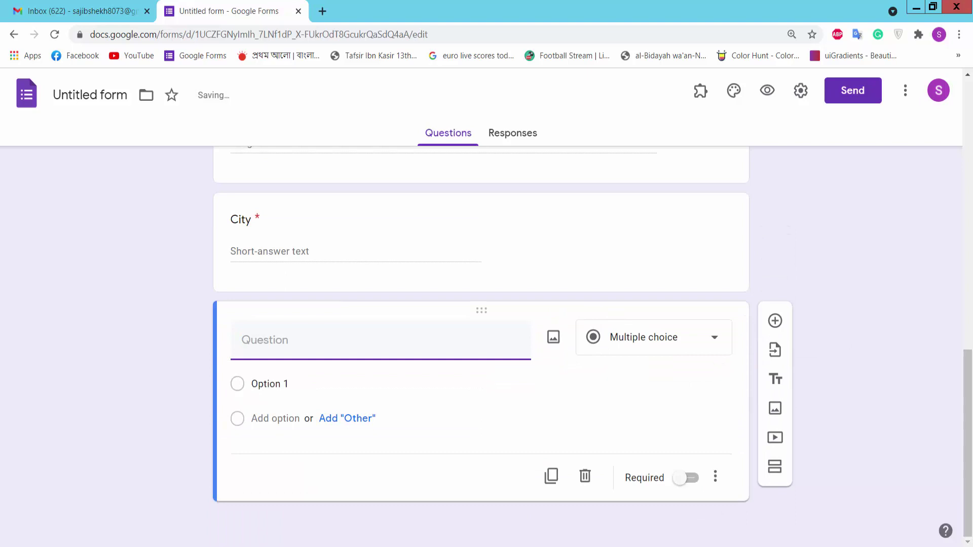
{"action": "key", "text": "alt+Tab"}
{"action": "left_click_drag", "start_coordinate": [676, 241], "coordinate": [609, 241]}
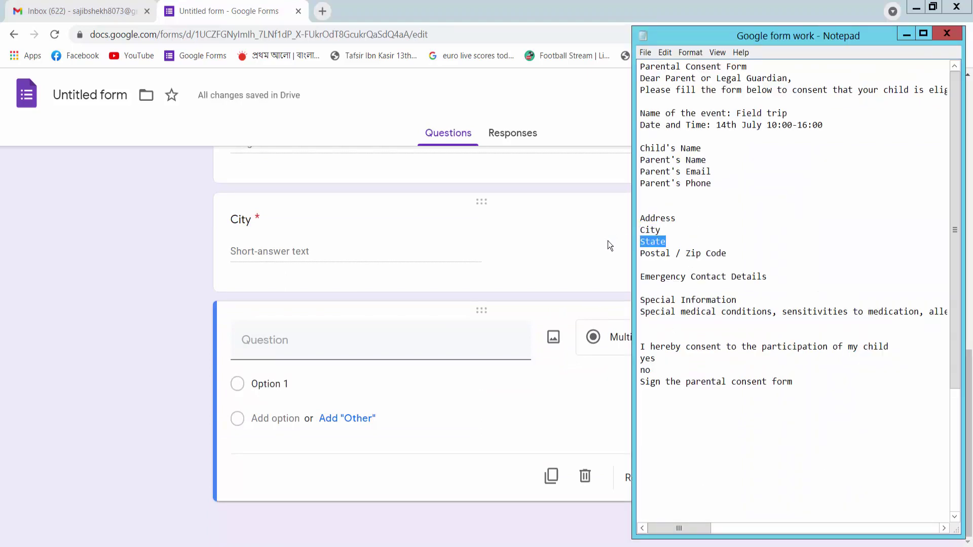
{"action": "key", "text": "ctrl+c"}
{"action": "left_click", "coordinate": [420, 344]}
{"action": "key", "text": "ctrl+v"}
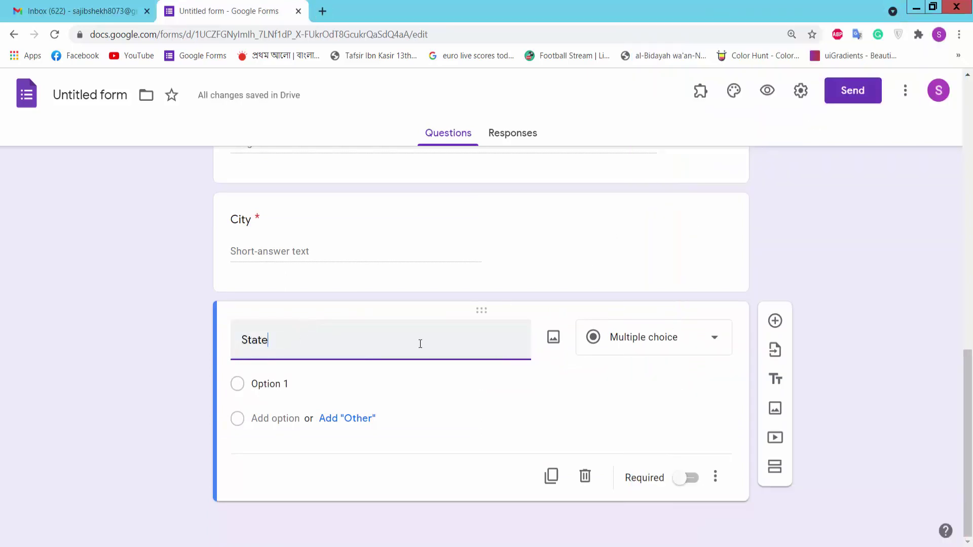
{"action": "left_click", "coordinate": [683, 476]}
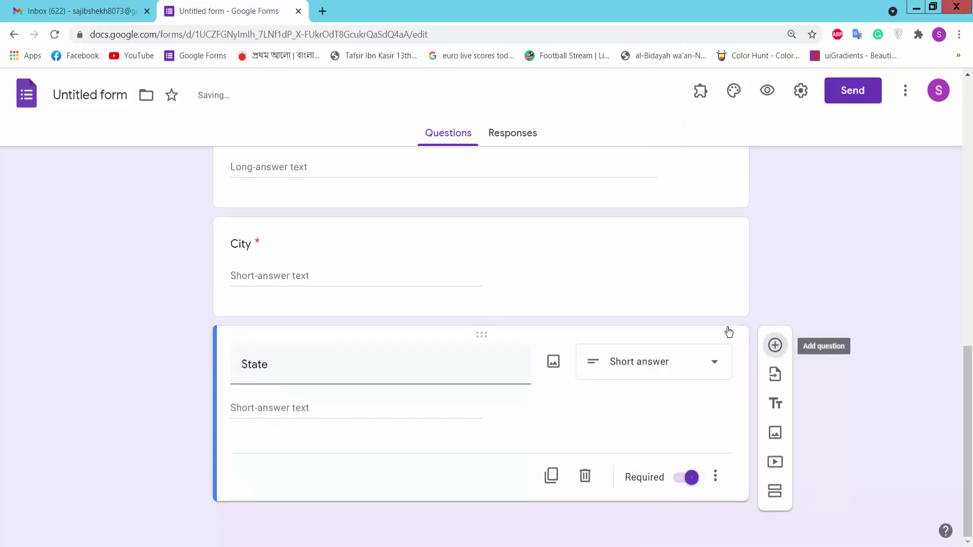
Add a required 'Postal / Zip Code' question with a blank question below it
{"action": "left_click", "coordinate": [774, 345]}
{"action": "left_click", "coordinate": [525, 540]}
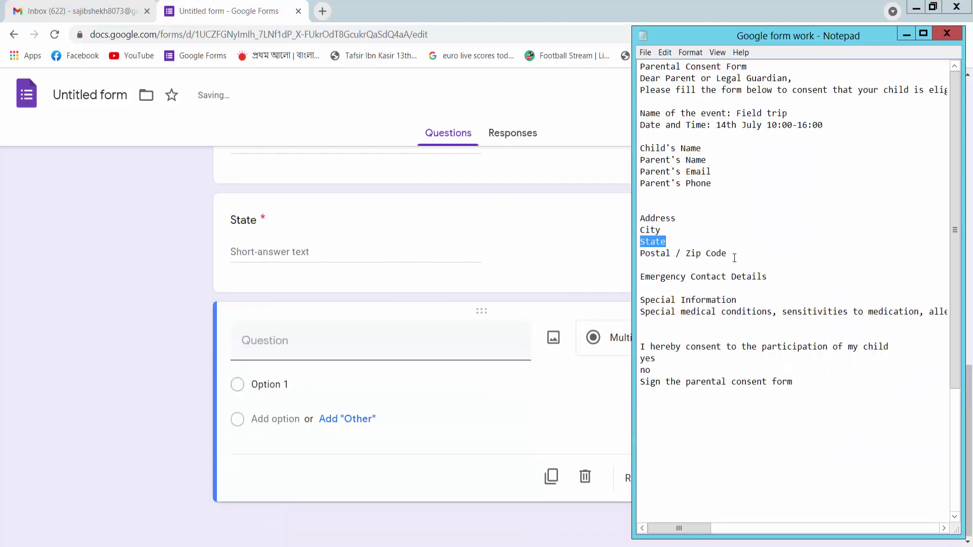
{"action": "left_click", "coordinate": [734, 258]}
{"action": "left_click", "coordinate": [634, 257], "text": "shift"}
{"action": "left_click", "coordinate": [326, 355]}
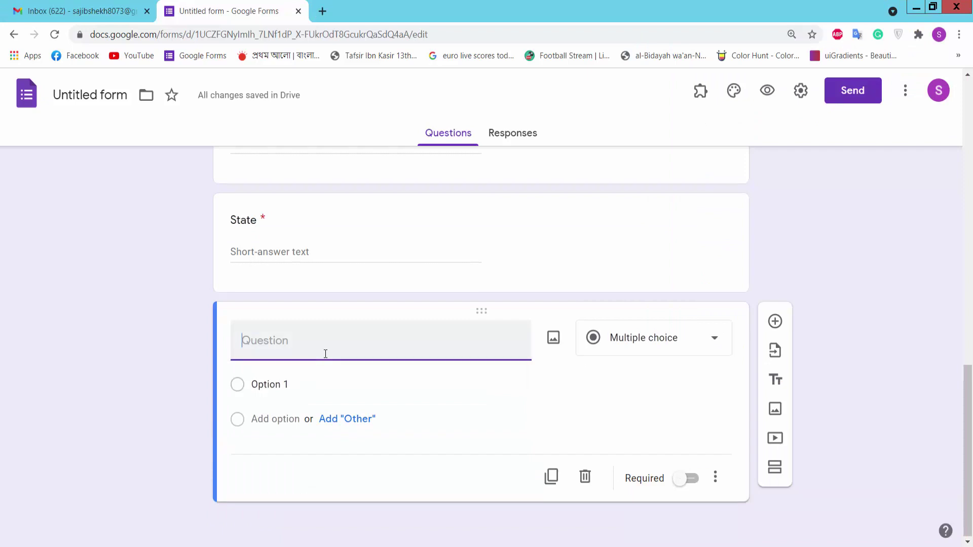
{"action": "key", "text": "ctrl+v"}
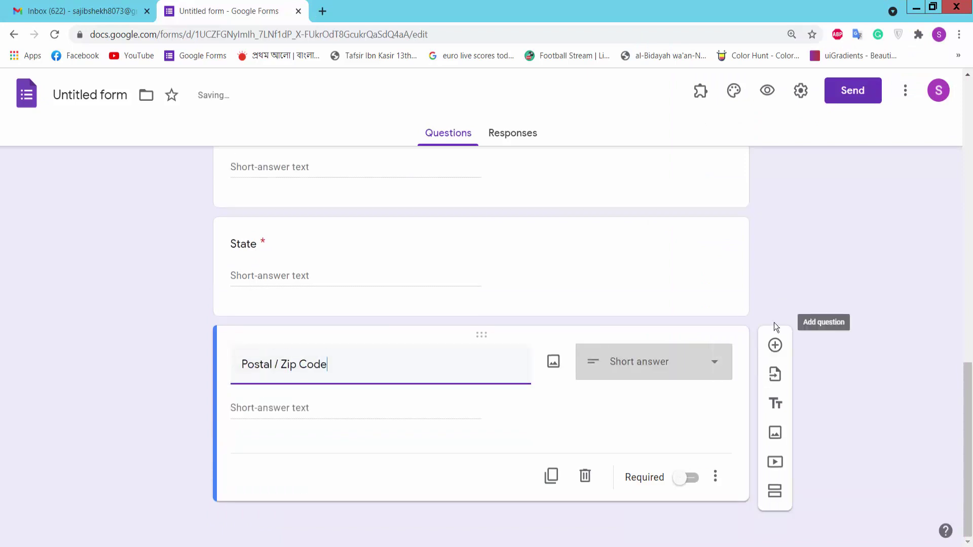
{"action": "left_click", "coordinate": [692, 480]}
{"action": "left_click", "coordinate": [775, 345]}
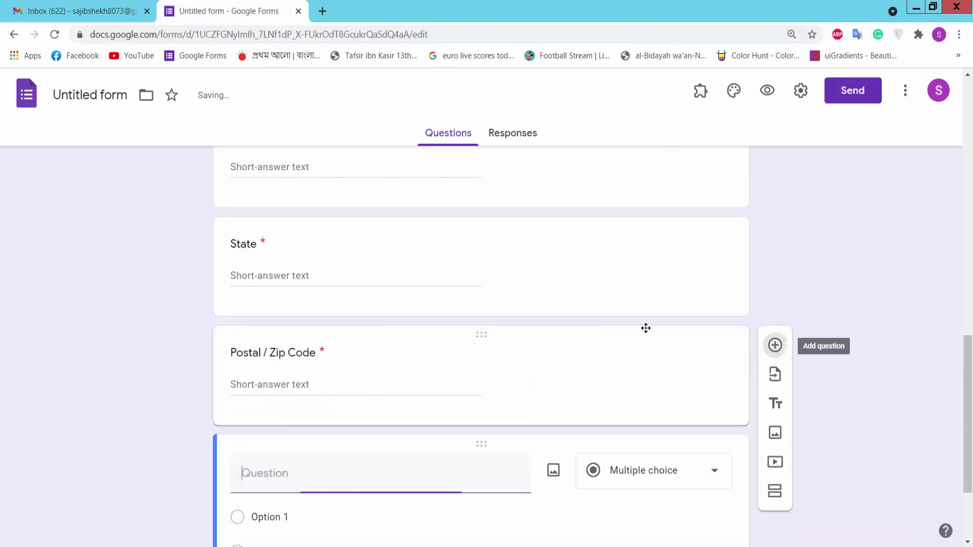
Title the new question 'Emergency Contact Details', make it required short-answer, and add another question
{"action": "key", "text": "alt+Tab"}
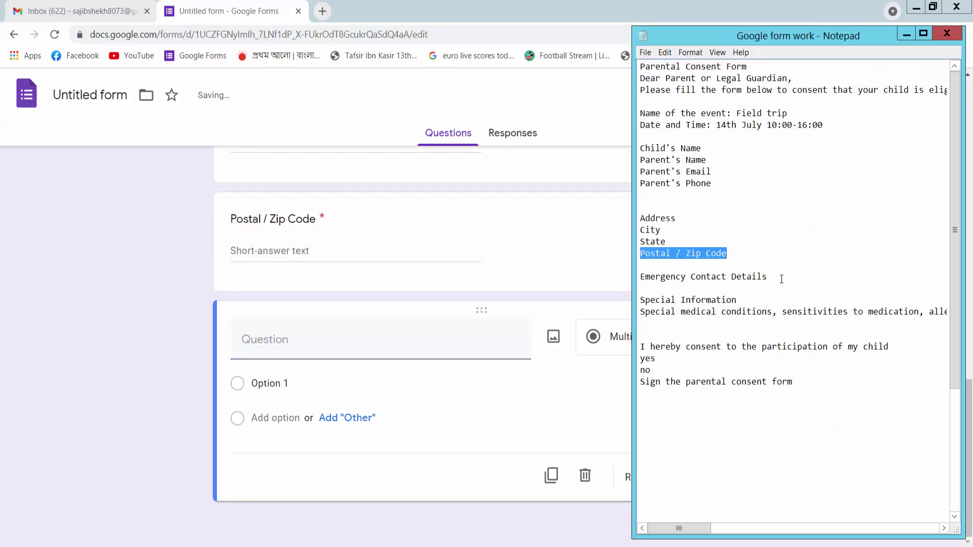
{"action": "left_click", "coordinate": [782, 279]}
{"action": "key", "text": "shift+Home"}
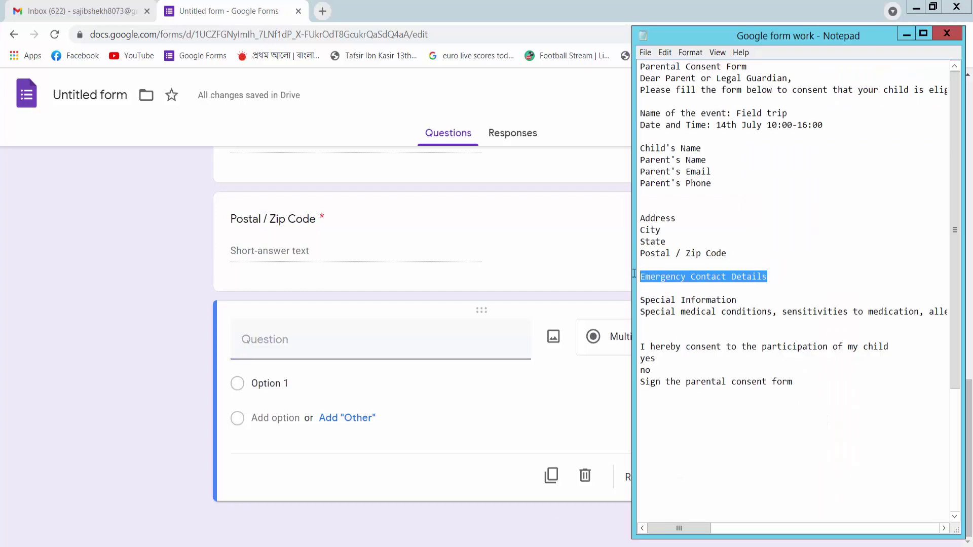
{"action": "left_click", "coordinate": [307, 344]}
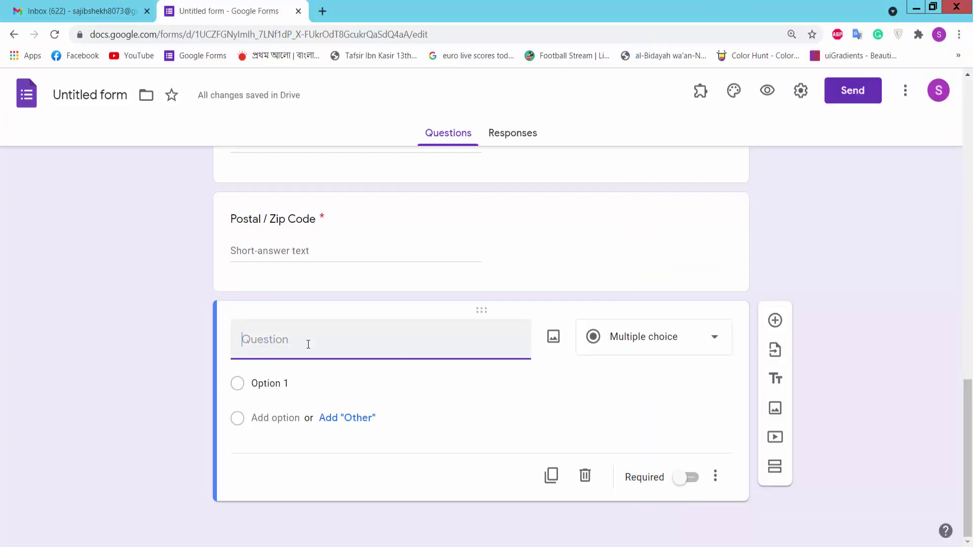
{"action": "key", "text": "ctrl+v"}
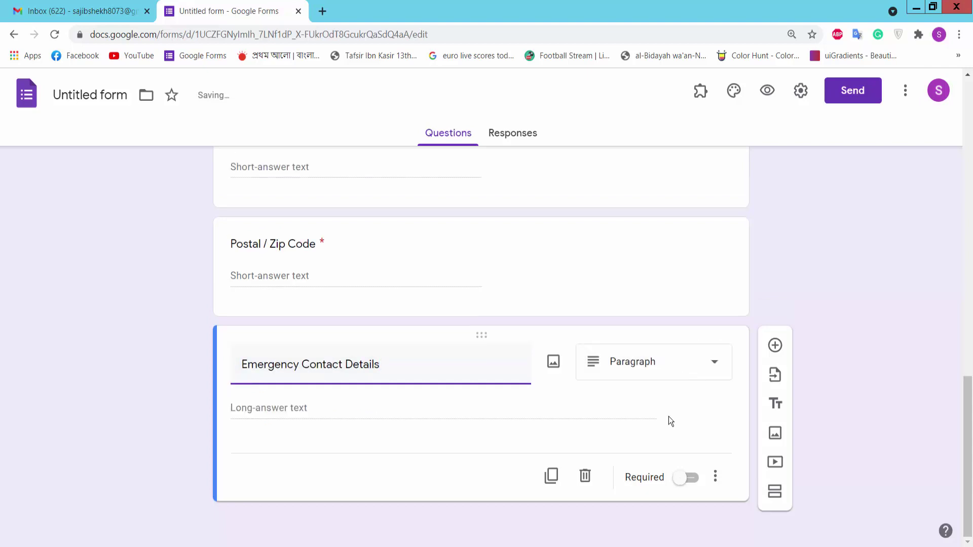
{"action": "left_click", "coordinate": [691, 478]}
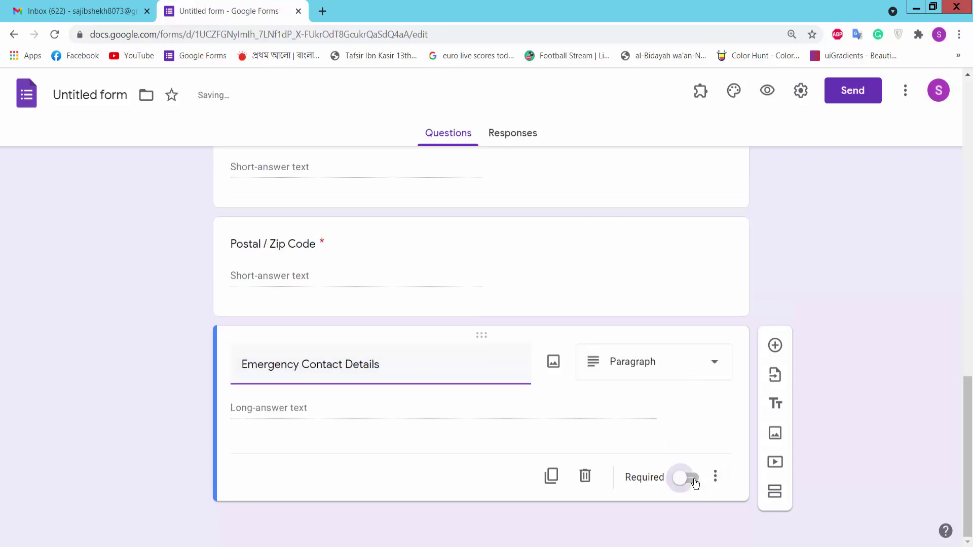
{"action": "left_click", "coordinate": [691, 376]}
{"action": "left_click", "coordinate": [645, 120]}
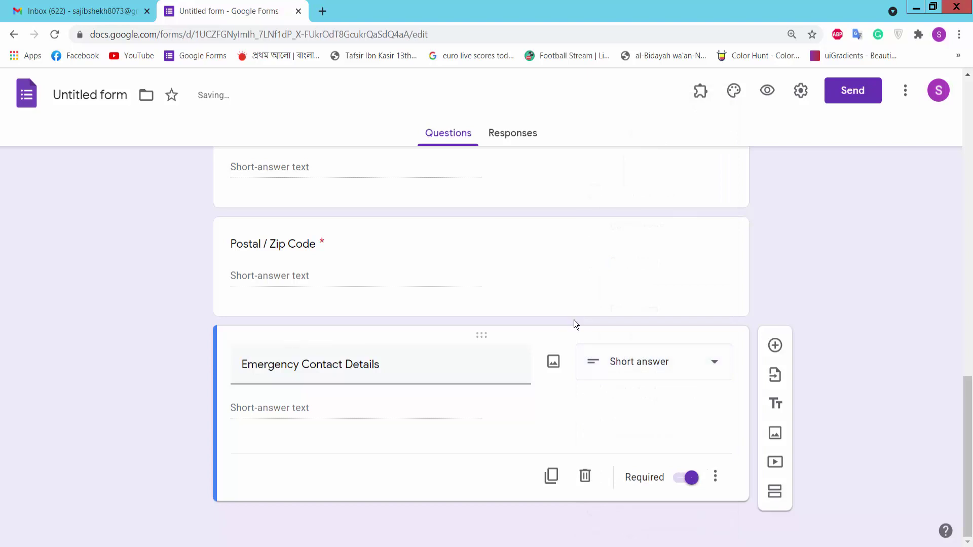
{"action": "left_click", "coordinate": [775, 346]}
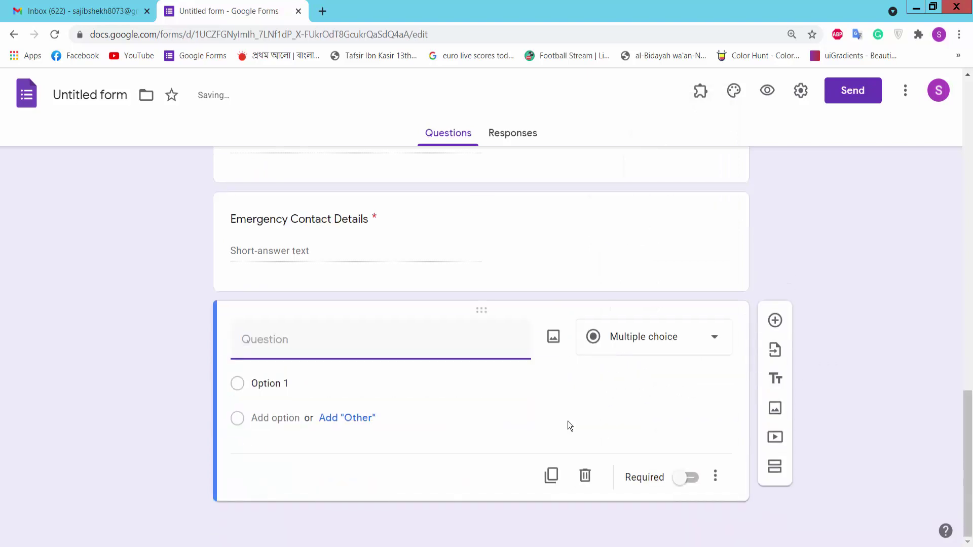
{"action": "key", "text": "alt+Tab"}
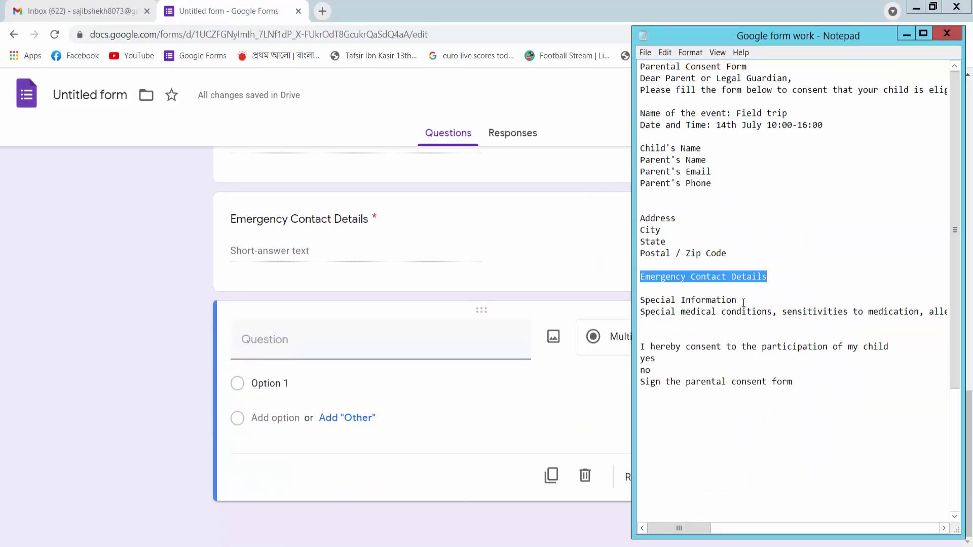
Title the new question 'Special Information' and make it required
{"action": "left_click_drag", "start_coordinate": [744, 303], "coordinate": [633, 301]}
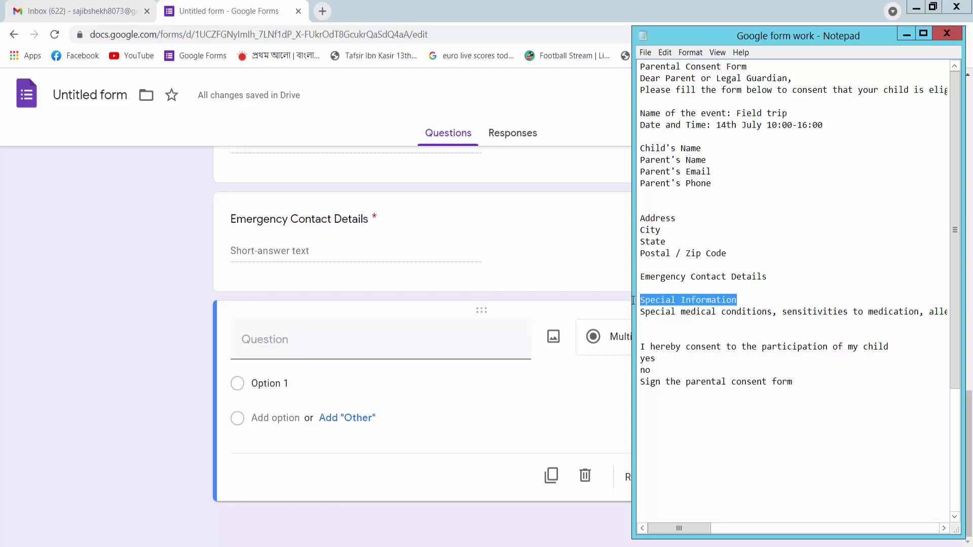
{"action": "left_click", "coordinate": [311, 342]}
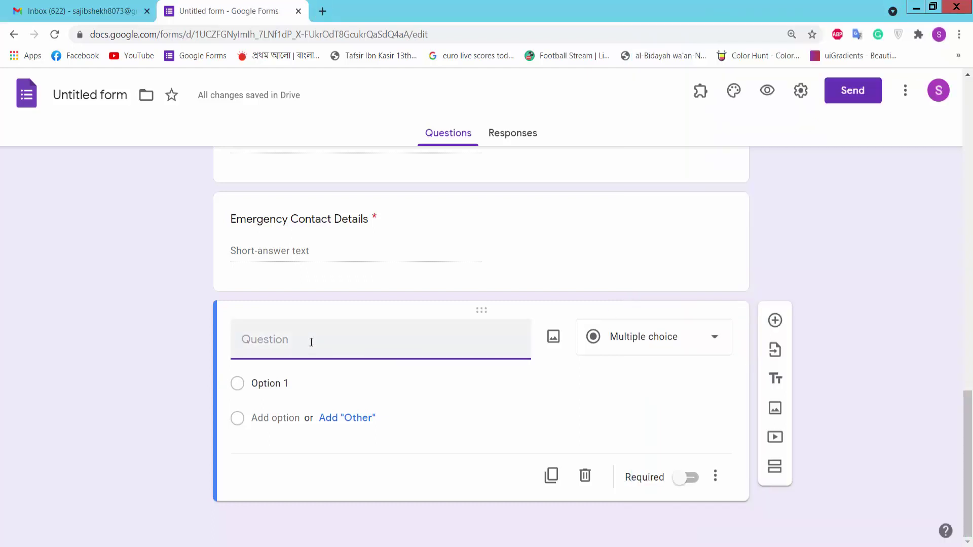
{"action": "key", "text": "ctrl+v"}
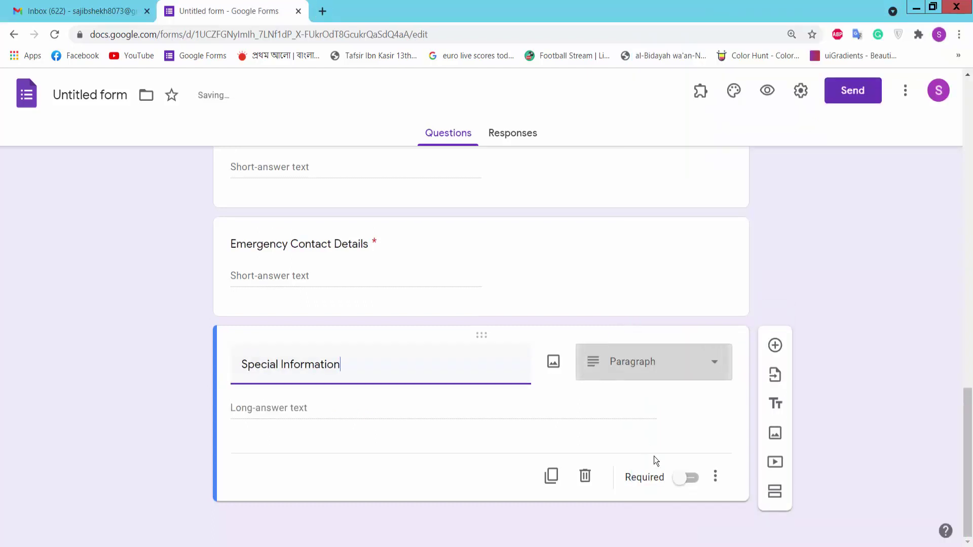
{"action": "left_click", "coordinate": [691, 480]}
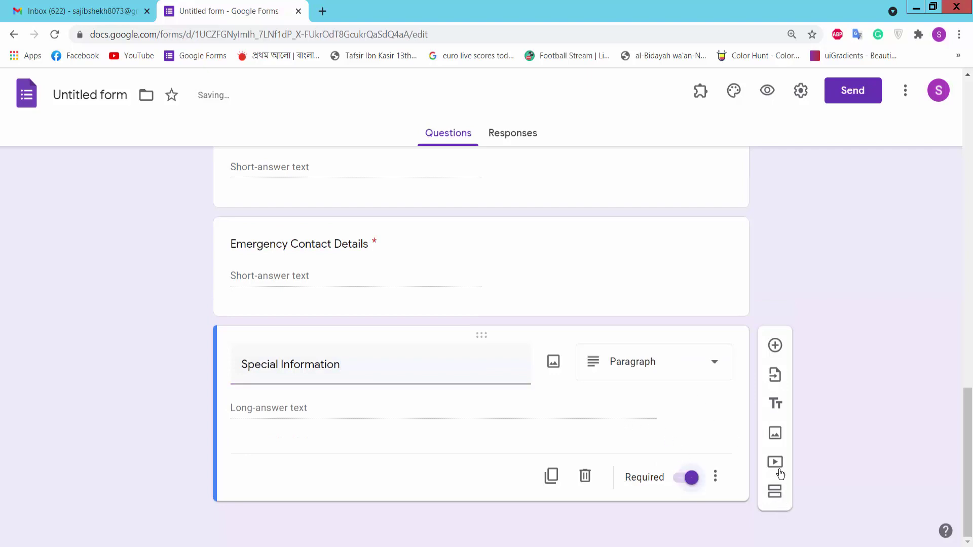
Describe it as special medical conditions, sensitivities to medication, allergies, then add a question
{"action": "left_click", "coordinate": [715, 478]}
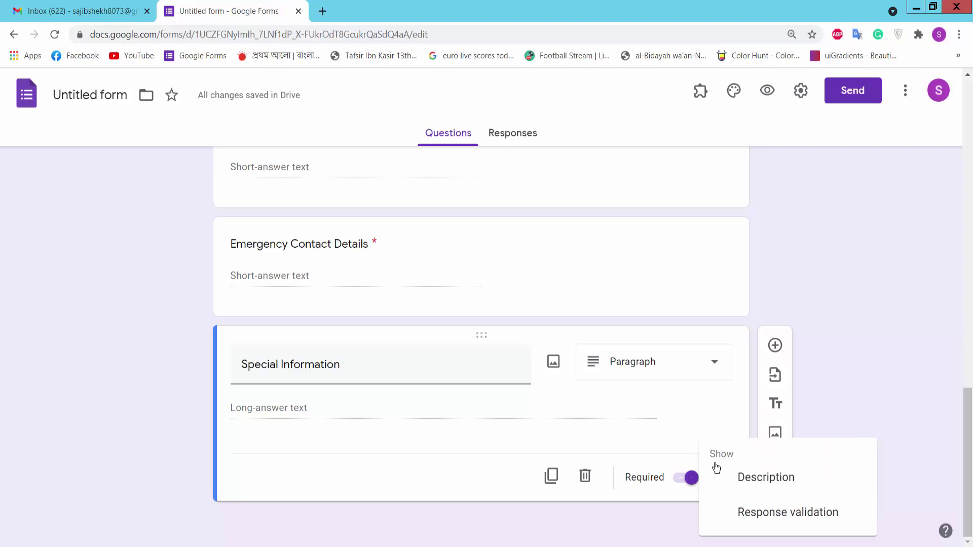
{"action": "left_click", "coordinate": [760, 478]}
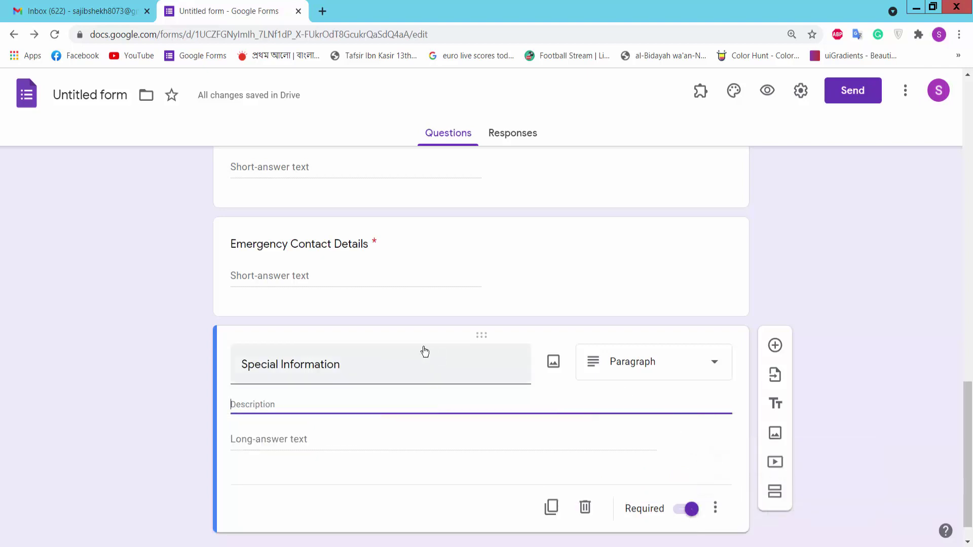
{"action": "left_click", "coordinate": [481, 543]}
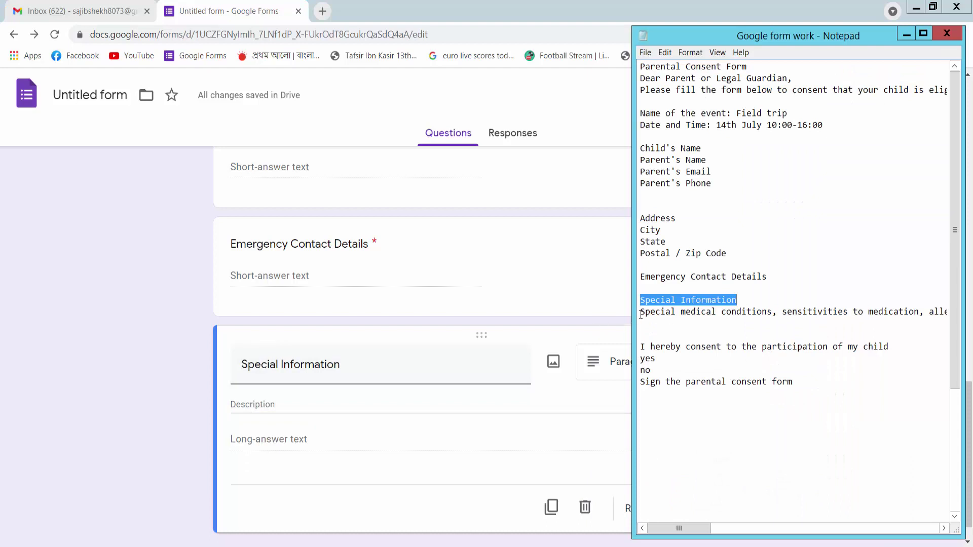
{"action": "left_click_drag", "start_coordinate": [641, 315], "coordinate": [729, 323]}
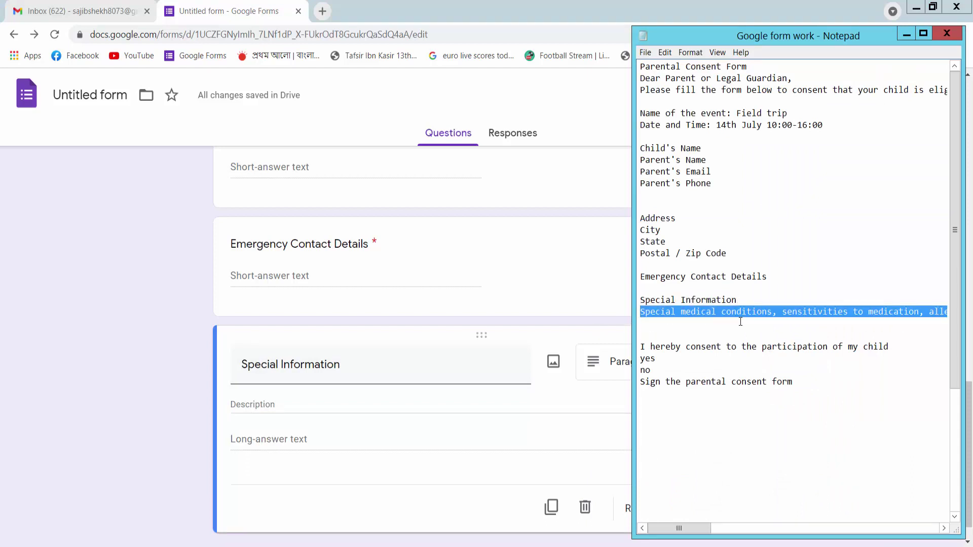
{"action": "left_click", "coordinate": [267, 404]}
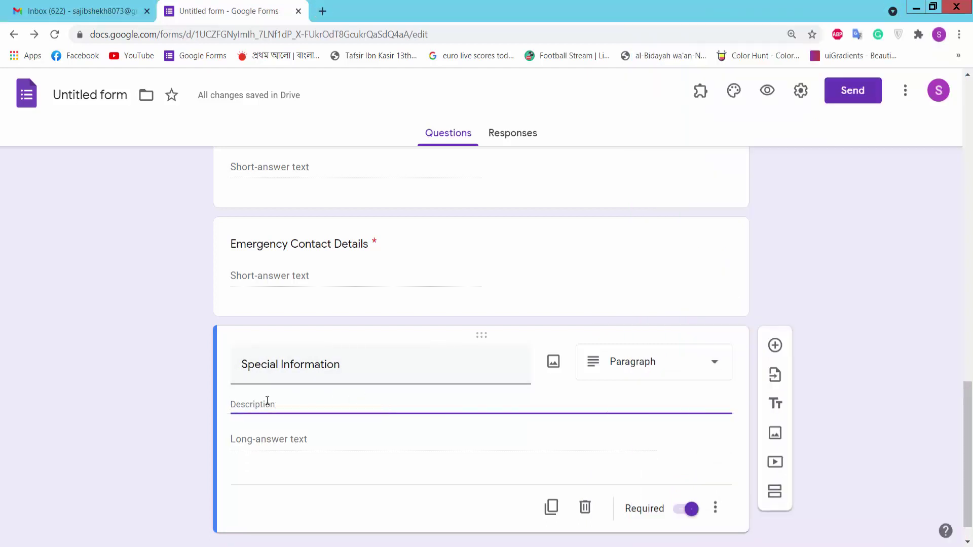
{"action": "type", "text": "Special medical conditions, sensitivities to medication, allergies"}
{"action": "scroll", "coordinate": [530, 397], "scroll_direction": "down", "scroll_amount": 1}
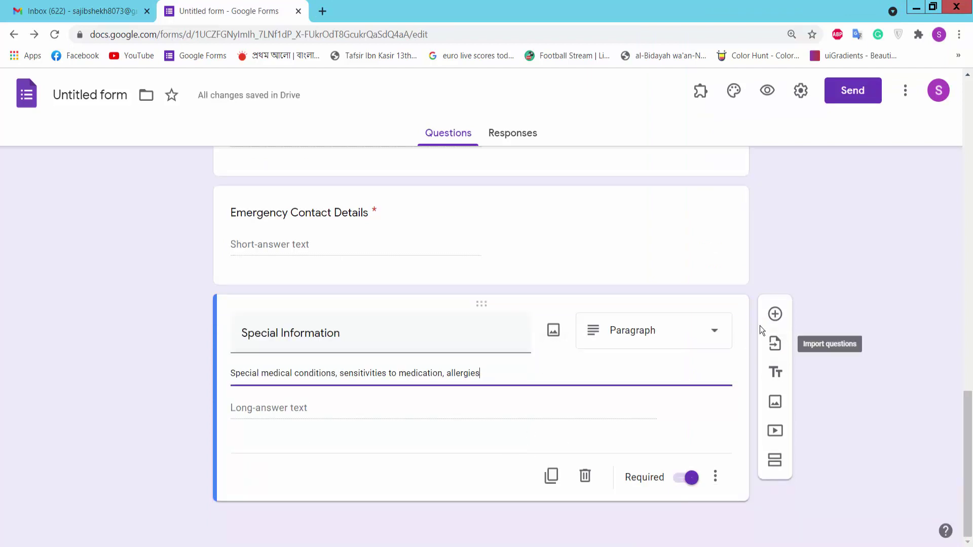
{"action": "left_click", "coordinate": [775, 314]}
Paste the consent sentence from the notes as a required checkbox question's title
{"action": "key", "text": "alt+Tab"}
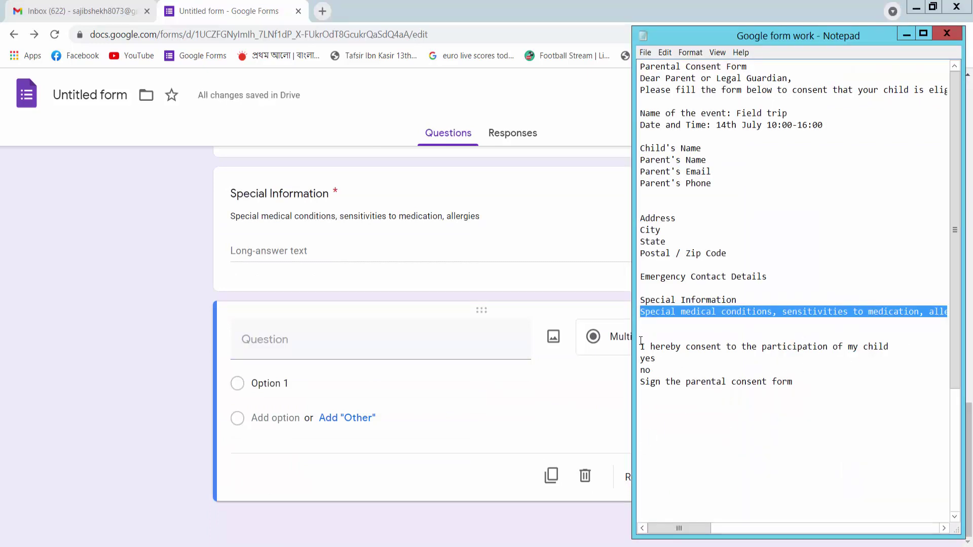
{"action": "left_click_drag", "start_coordinate": [641, 341], "coordinate": [901, 346]}
{"action": "key", "text": "ctrl+c"}
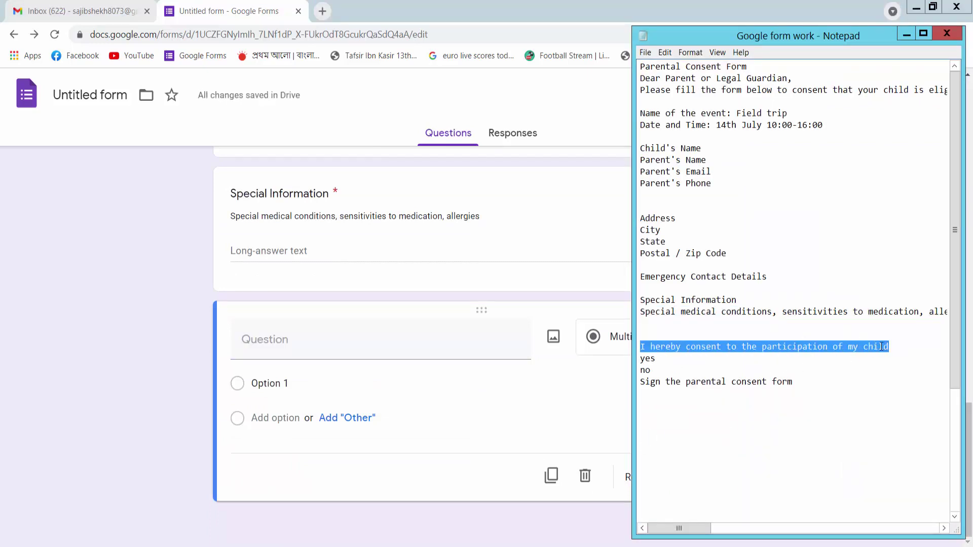
{"action": "key", "text": "alt+Tab"}
{"action": "left_click", "coordinate": [276, 341]}
{"action": "key", "text": "ctrl+v"}
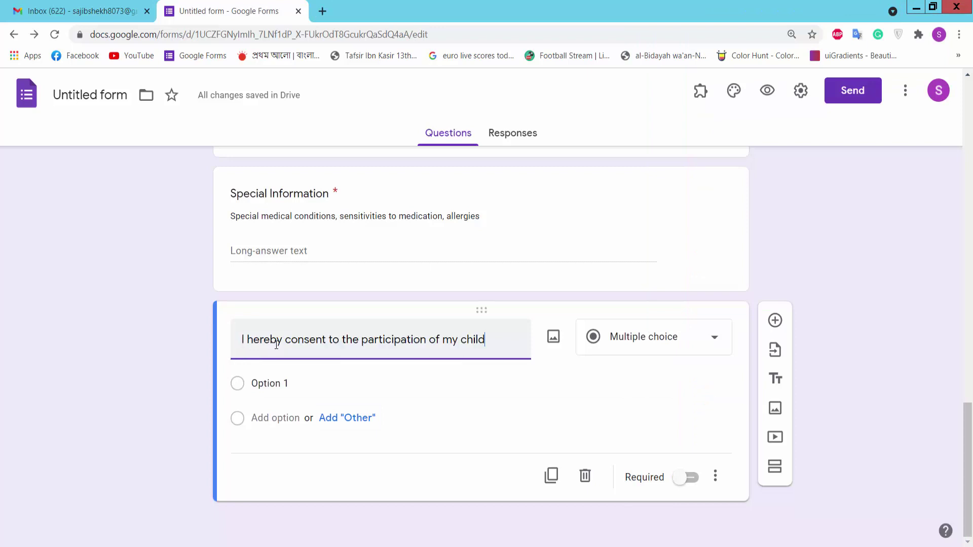
{"action": "left_click", "coordinate": [688, 503]}
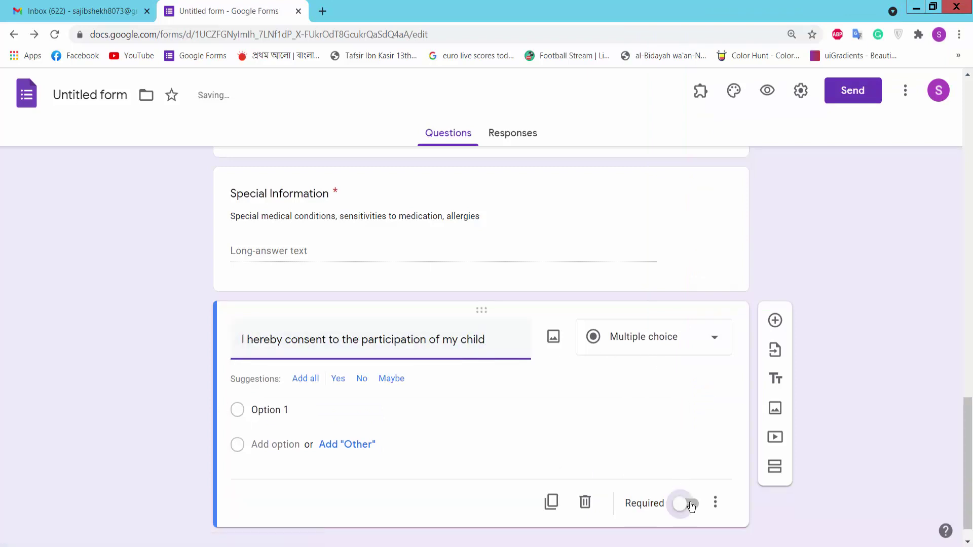
{"action": "left_click", "coordinate": [686, 348]}
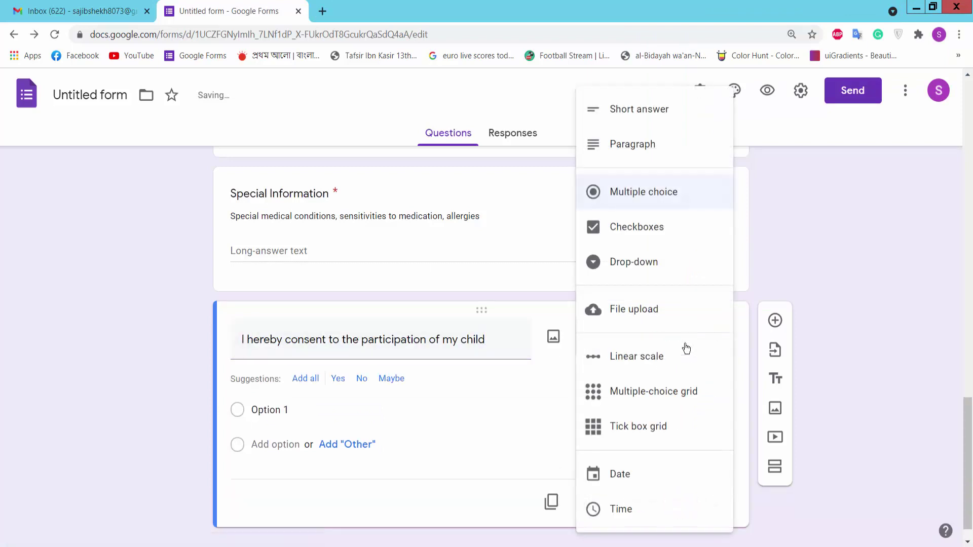
{"action": "left_click", "coordinate": [650, 229]}
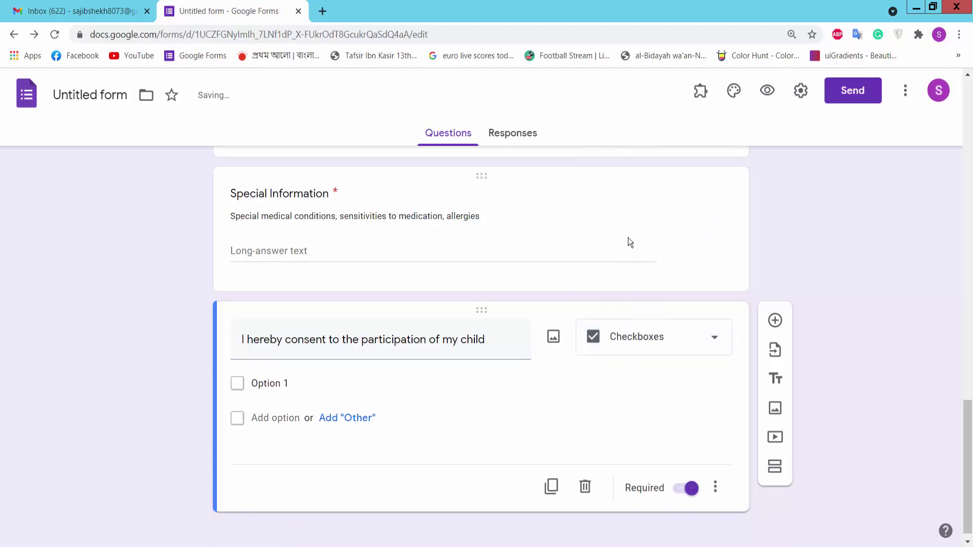
Give the consent question Yes and No answer choices, then add a blank question below
{"action": "left_click", "coordinate": [268, 388]}
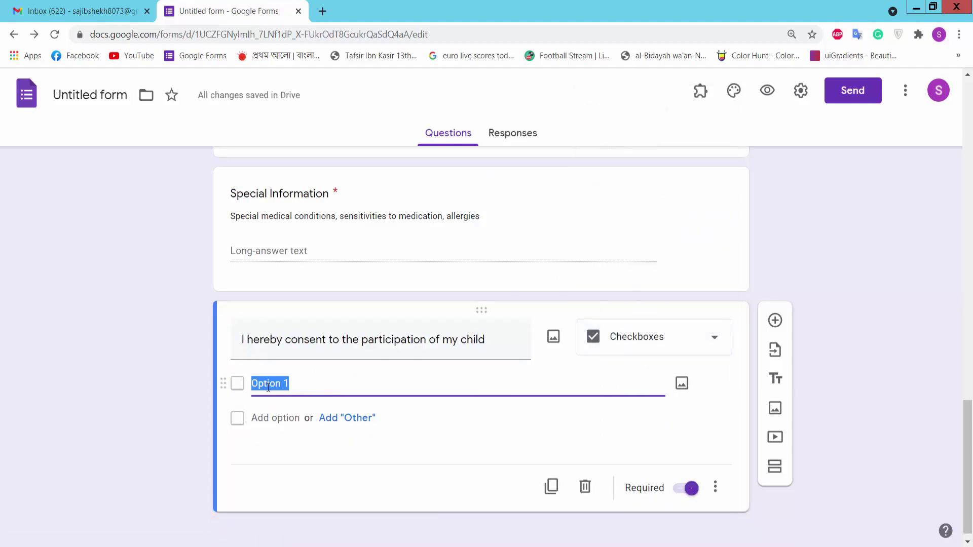
{"action": "type", "text": "Y"}
{"action": "type", "text": "rd"}
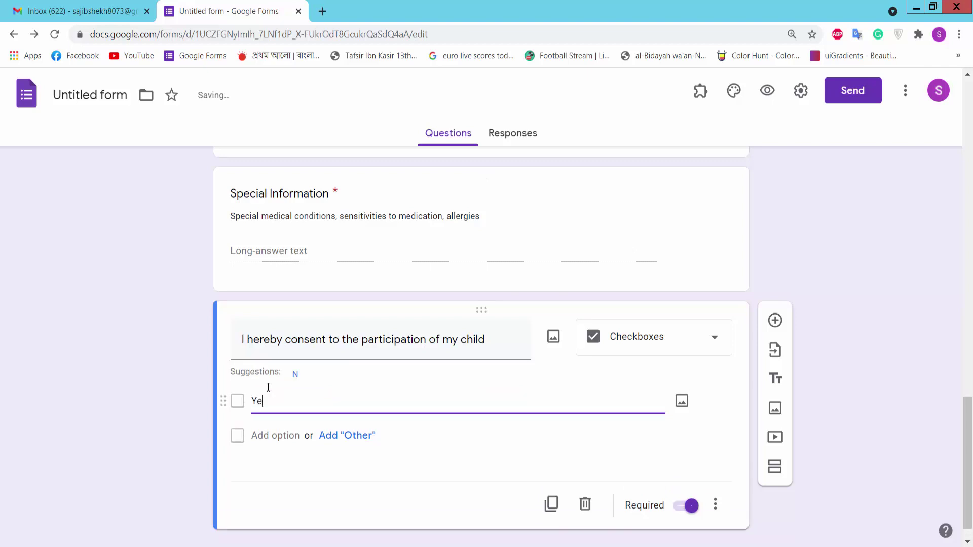
{"action": "left_click", "coordinate": [265, 436]}
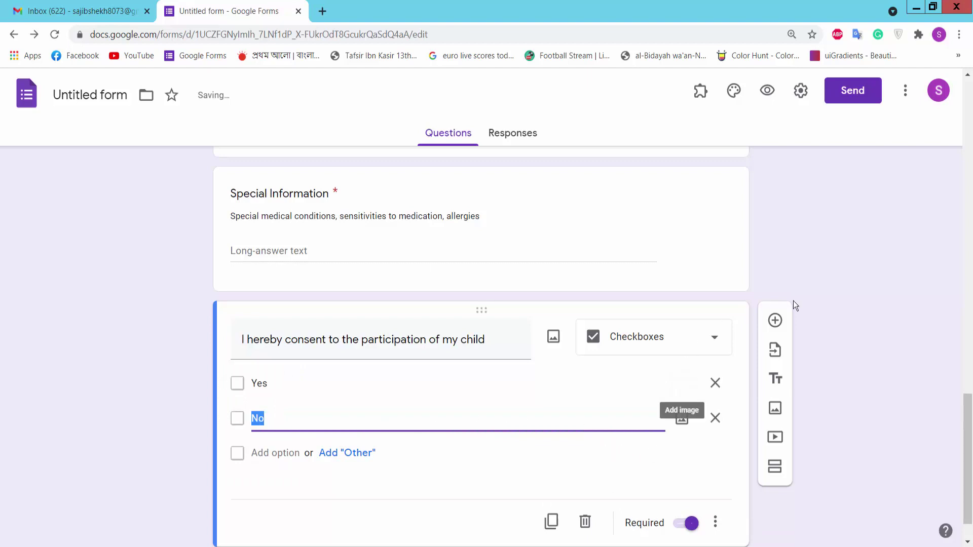
{"action": "left_click", "coordinate": [780, 320]}
{"action": "left_click", "coordinate": [779, 320]}
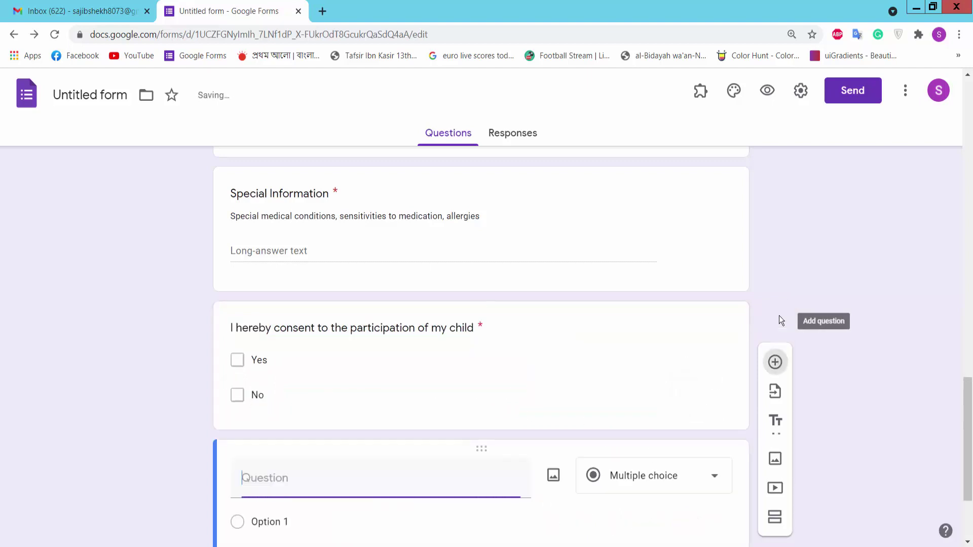
Paste 'Sign the parental consent form' from the notes as the title of a required short-answer question
{"action": "key", "text": "alt+Tab"}
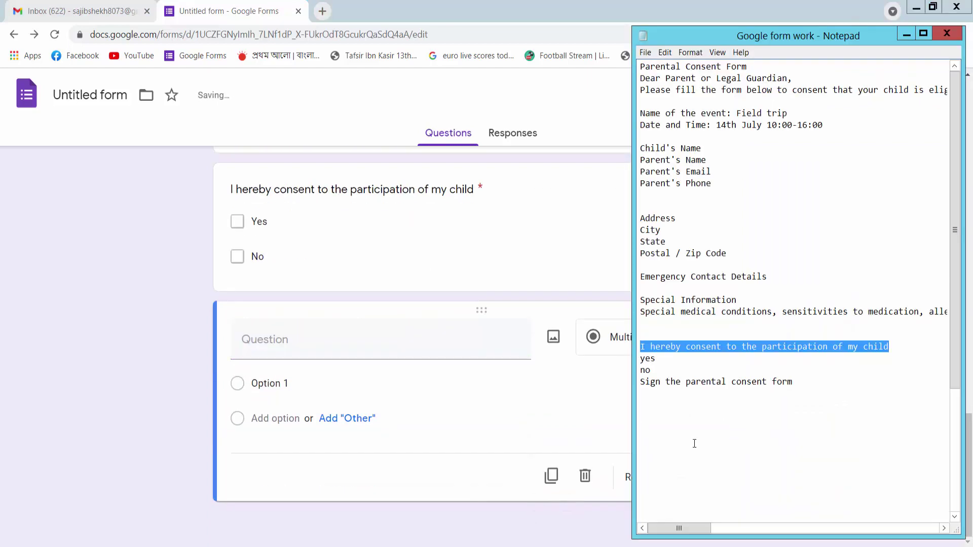
{"action": "left_click_drag", "start_coordinate": [798, 382], "coordinate": [662, 384]}
{"action": "left_click", "coordinate": [639, 388]}
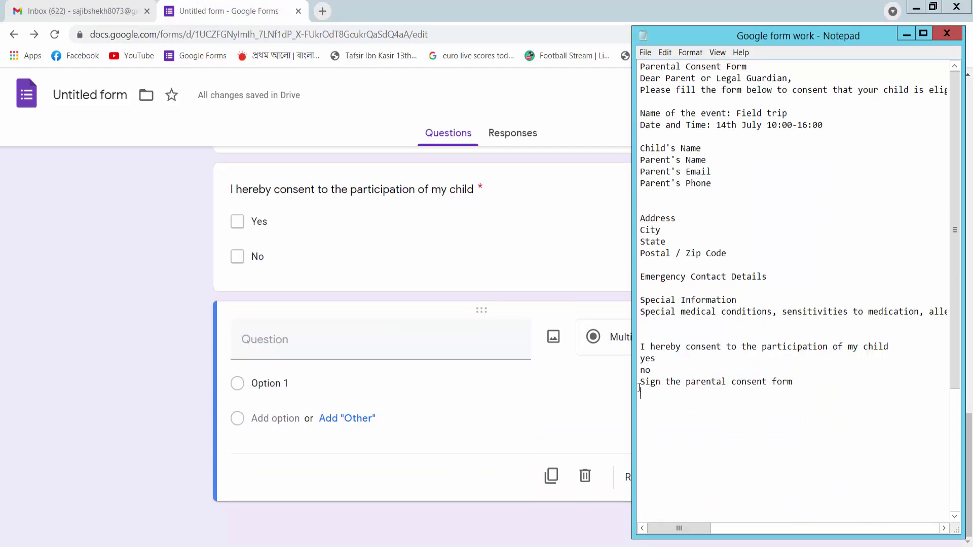
{"action": "key", "text": "shift+End"}
{"action": "key", "text": "ctrl+c"}
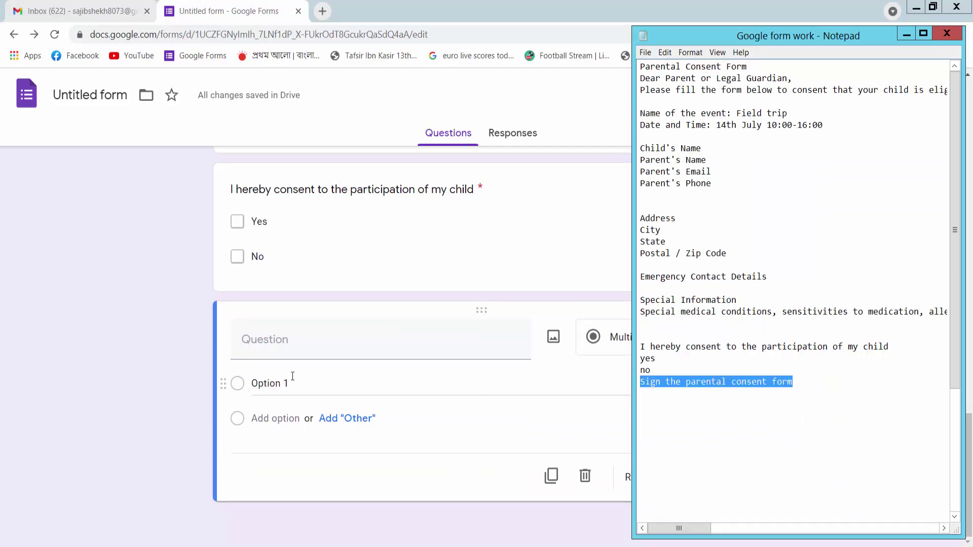
{"action": "left_click", "coordinate": [290, 349]}
{"action": "key", "text": "ctrl+v"}
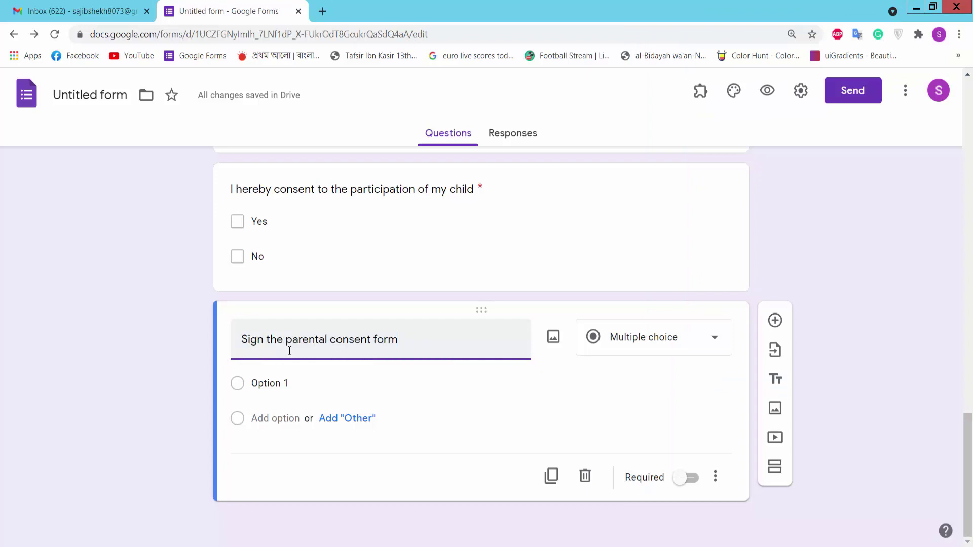
{"action": "left_click", "coordinate": [625, 343]}
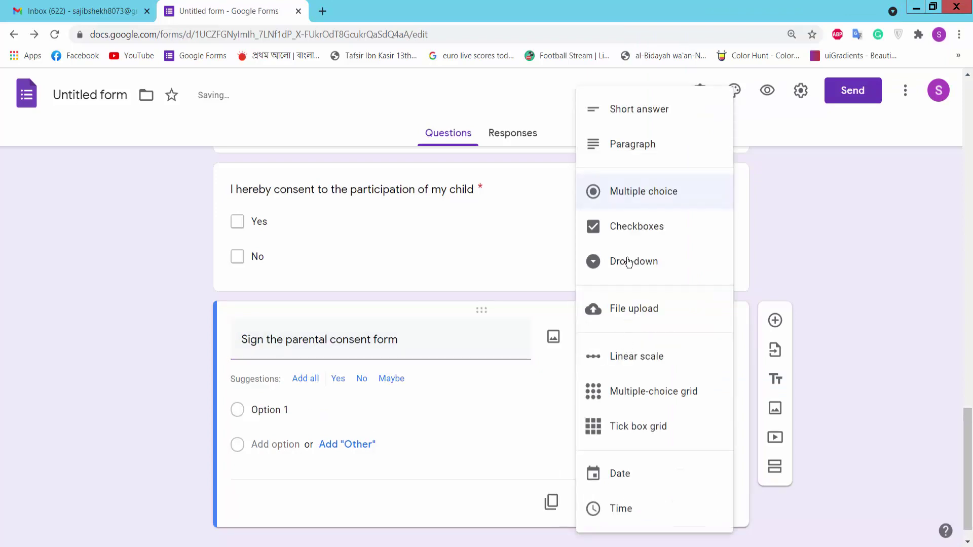
{"action": "left_click", "coordinate": [645, 109]}
{"action": "left_click", "coordinate": [687, 479]}
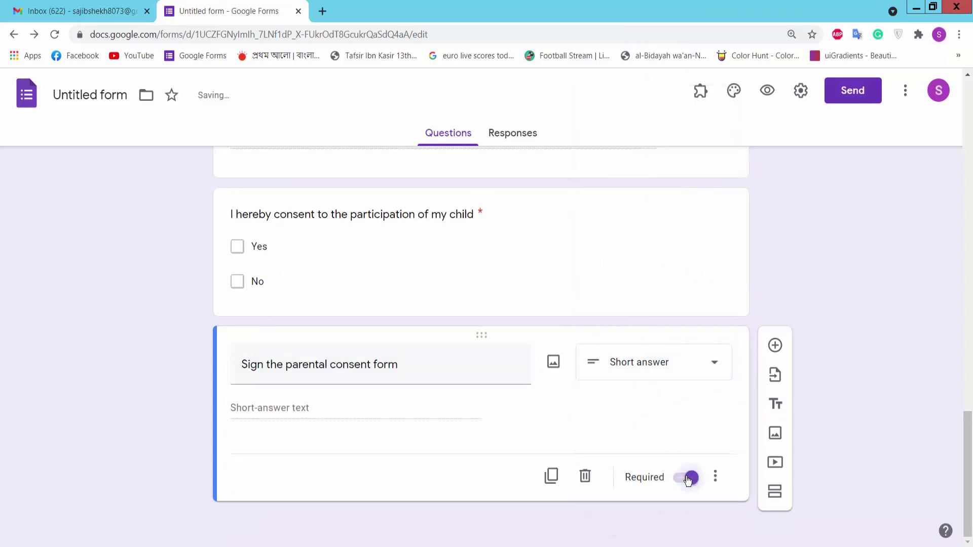
In the form preview, tick Yes on the consent question, try the Parent's Name field, then return to the editor
{"action": "scroll", "coordinate": [610, 330], "scroll_direction": "up", "scroll_amount": 20}
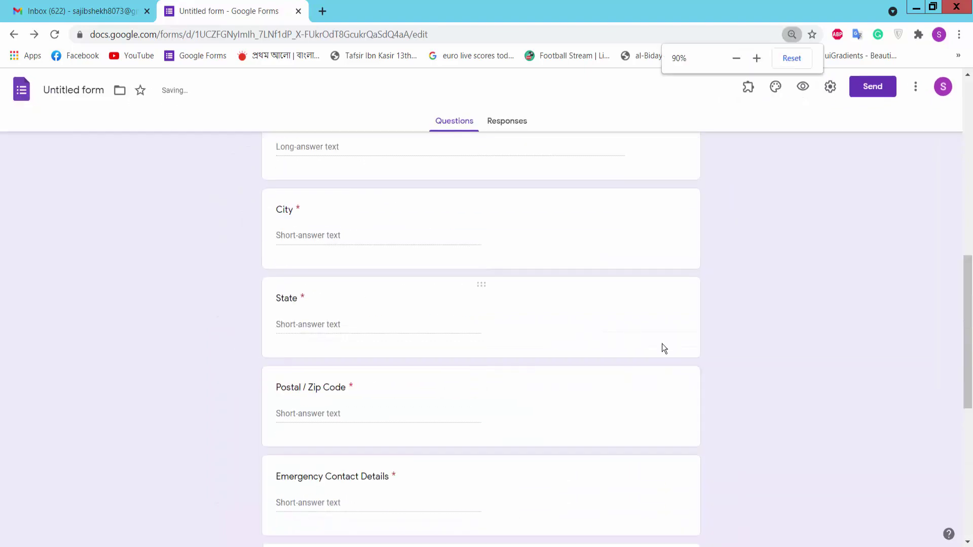
{"action": "scroll", "coordinate": [711, 343], "scroll_direction": "up", "scroll_amount": 7}
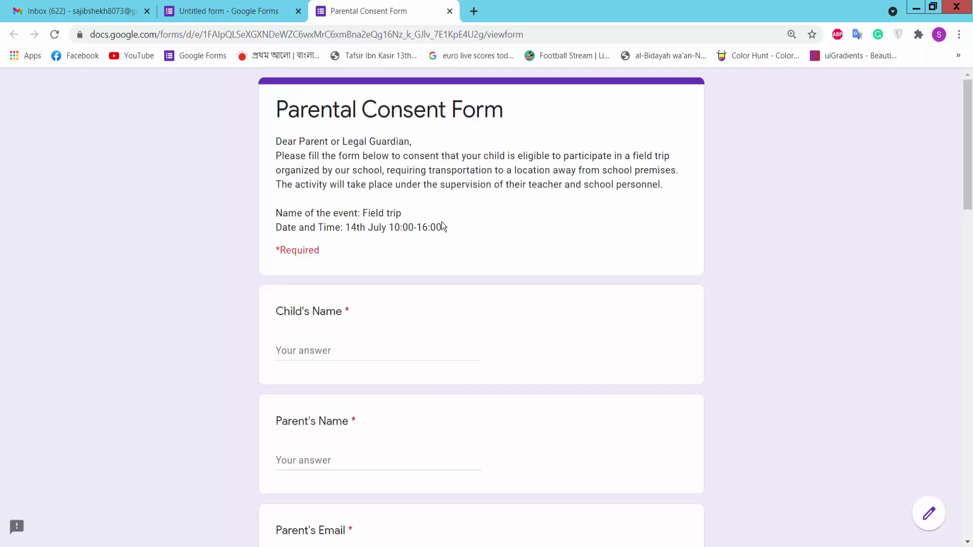
{"action": "scroll", "coordinate": [445, 223], "scroll_direction": "down", "scroll_amount": 20}
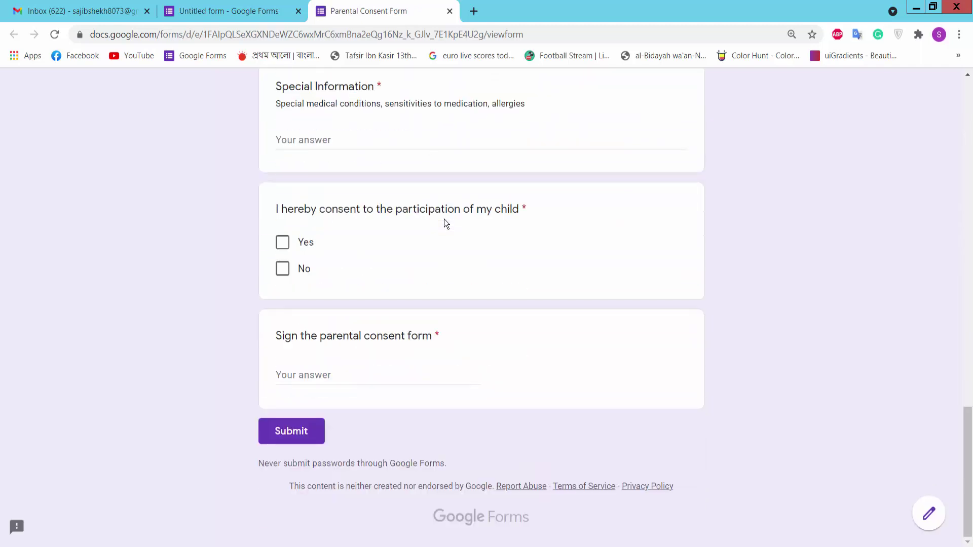
{"action": "scroll", "coordinate": [292, 396], "scroll_direction": "up", "scroll_amount": 4}
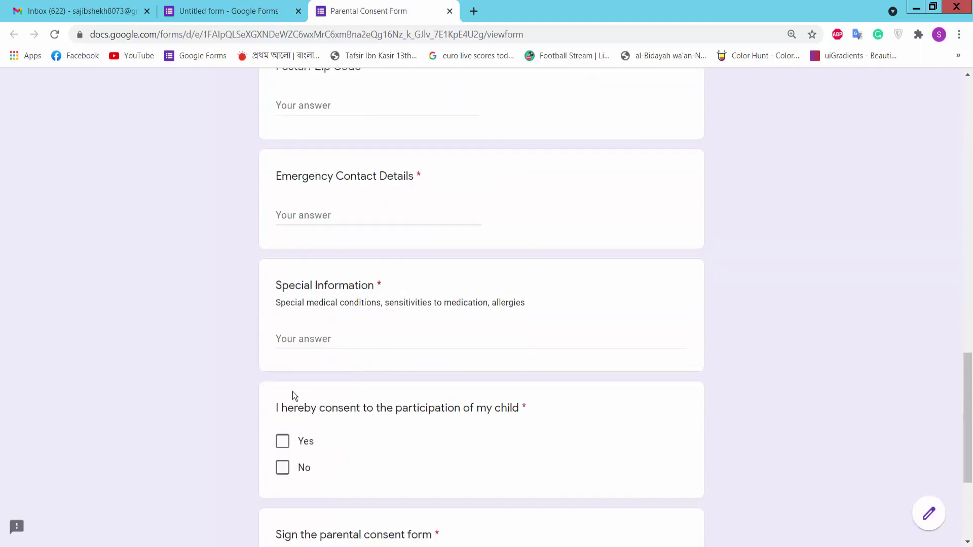
{"action": "left_click", "coordinate": [283, 441]}
{"action": "scroll", "coordinate": [343, 339], "scroll_direction": "up", "scroll_amount": 13}
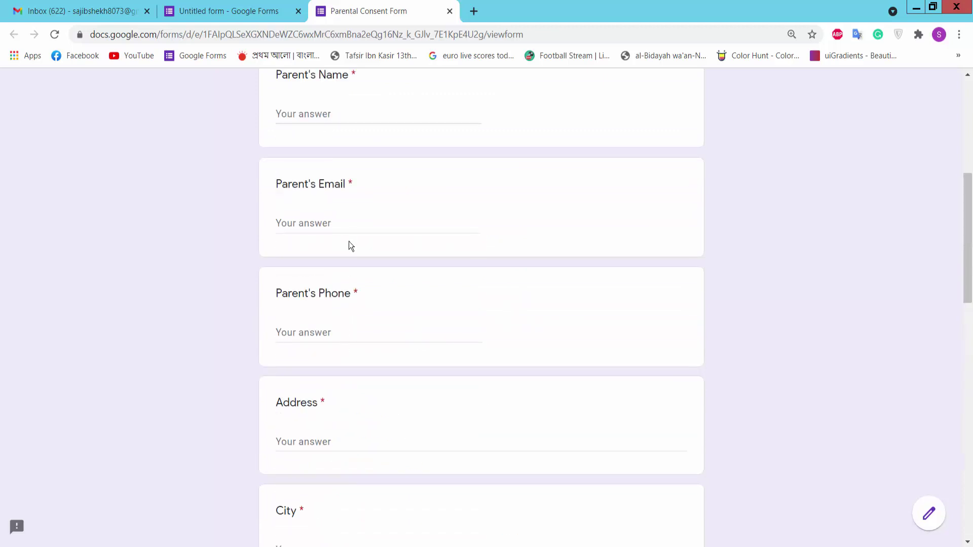
{"action": "left_click", "coordinate": [335, 113]}
{"action": "scroll", "coordinate": [393, 199], "scroll_direction": "up", "scroll_amount": 7}
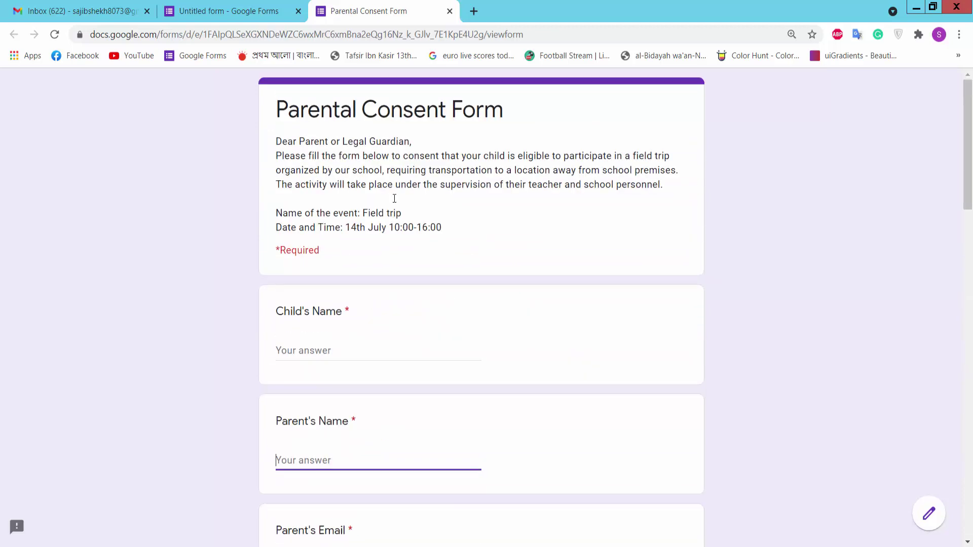
{"action": "left_click", "coordinate": [254, 11]}
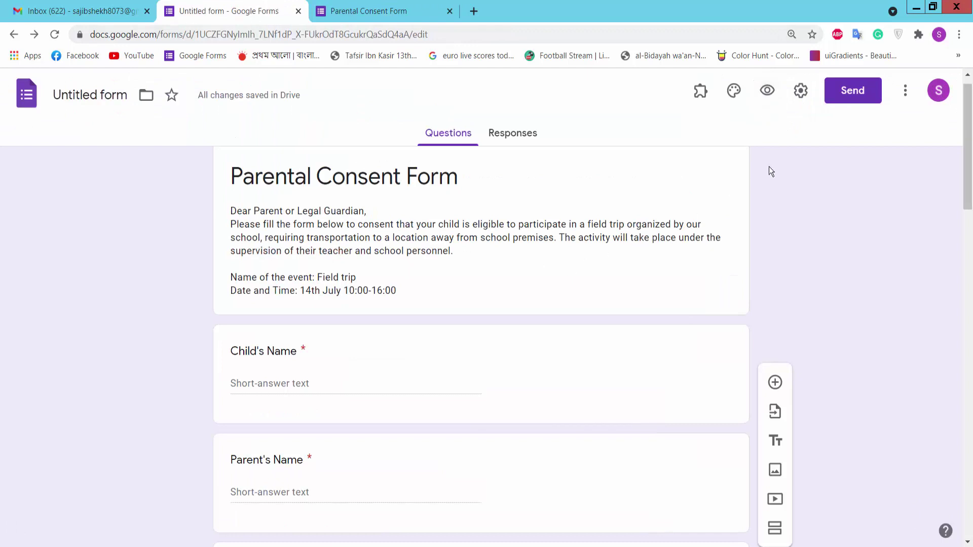
Copy the form's shortened share link and open it in a new browser tab
{"action": "left_click", "coordinate": [850, 95]}
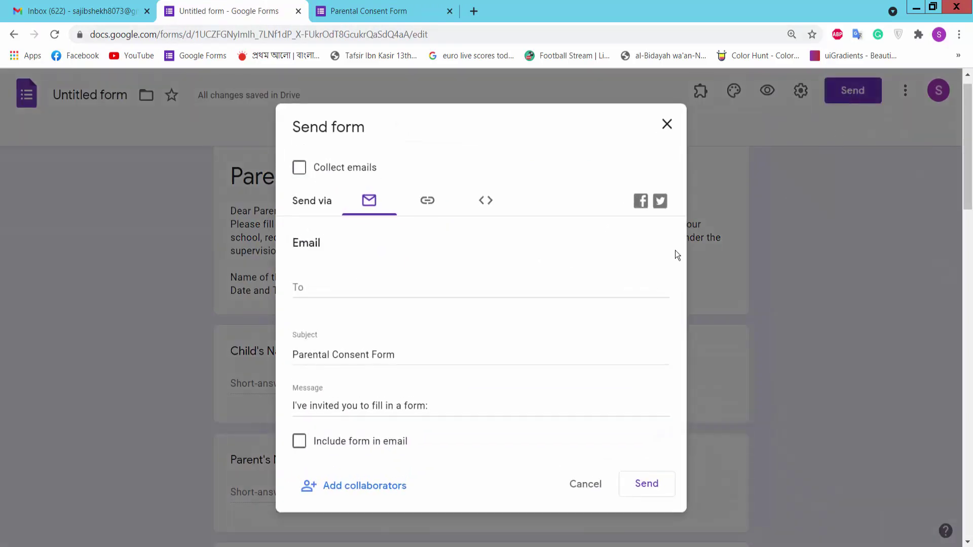
{"action": "left_click", "coordinate": [427, 203]}
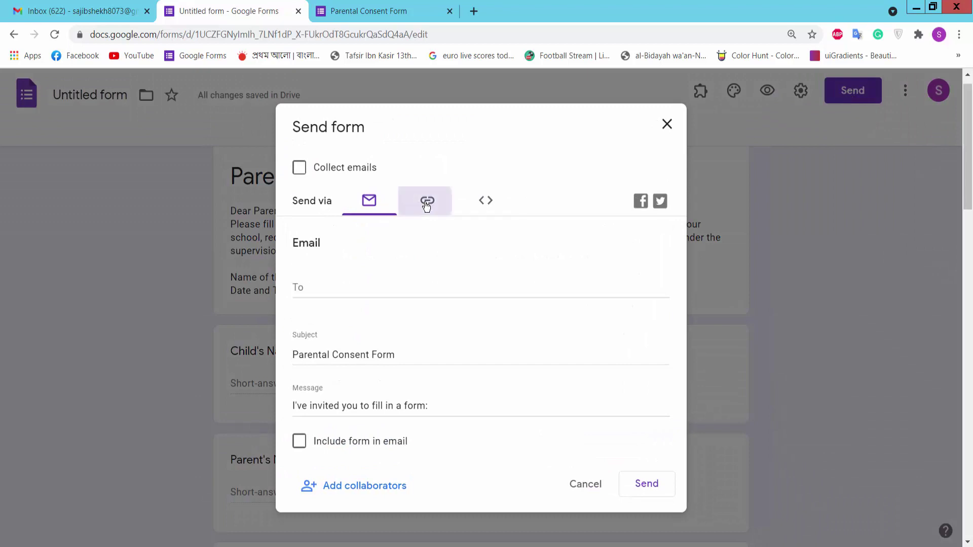
{"action": "left_click", "coordinate": [299, 295]}
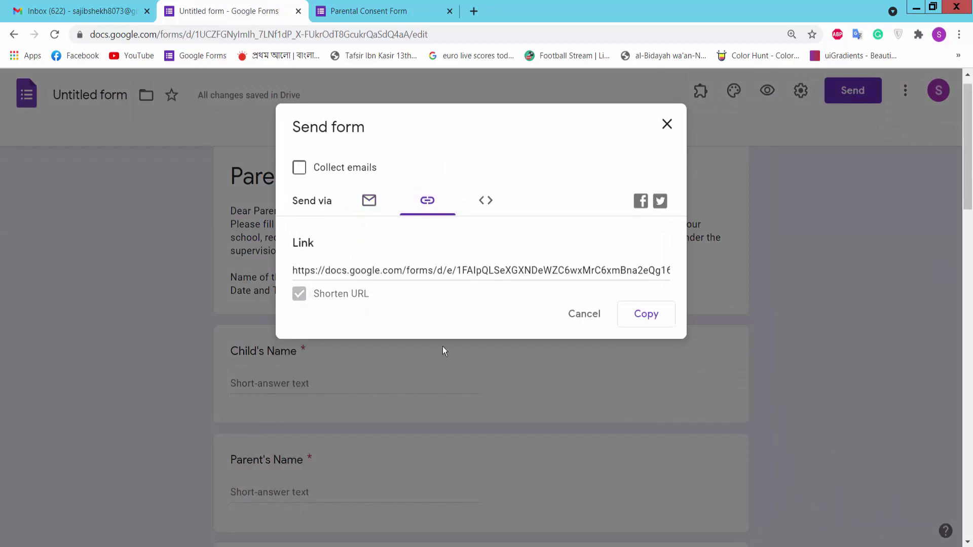
{"action": "left_click", "coordinate": [647, 315]}
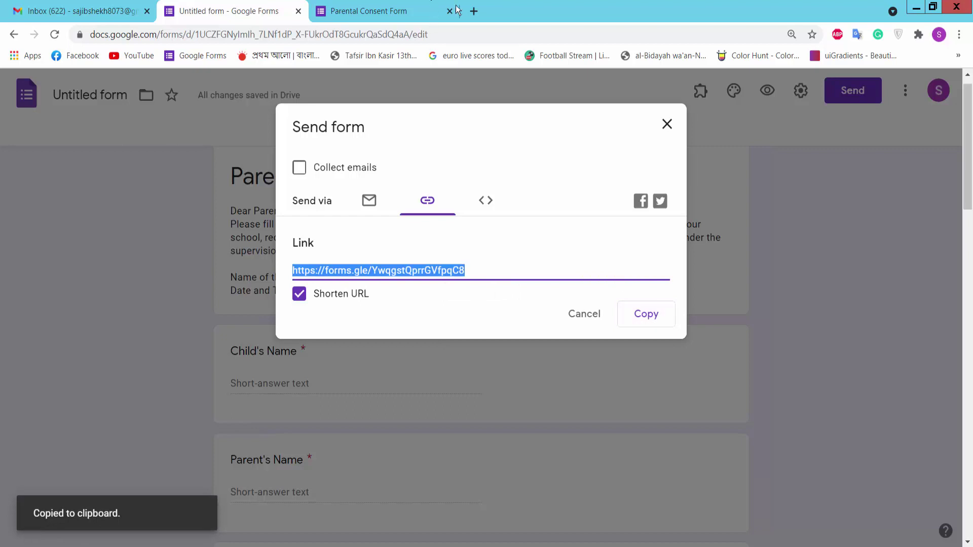
{"action": "left_click", "coordinate": [474, 11]}
{"action": "key", "text": "ctrl+v"}
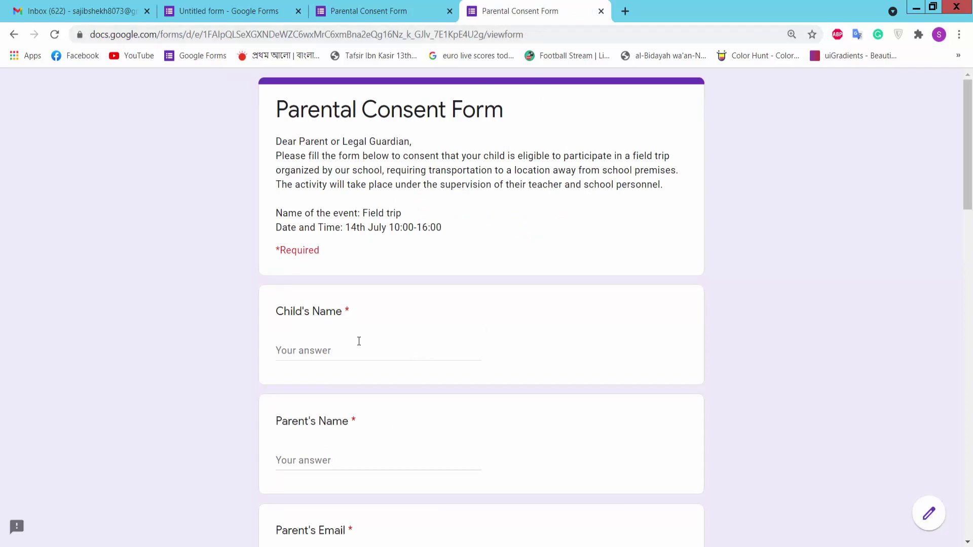
Scroll the live Parental Consent Form down to the signature question and Submit button
{"action": "scroll", "coordinate": [474, 266], "scroll_direction": "down", "scroll_amount": 8}
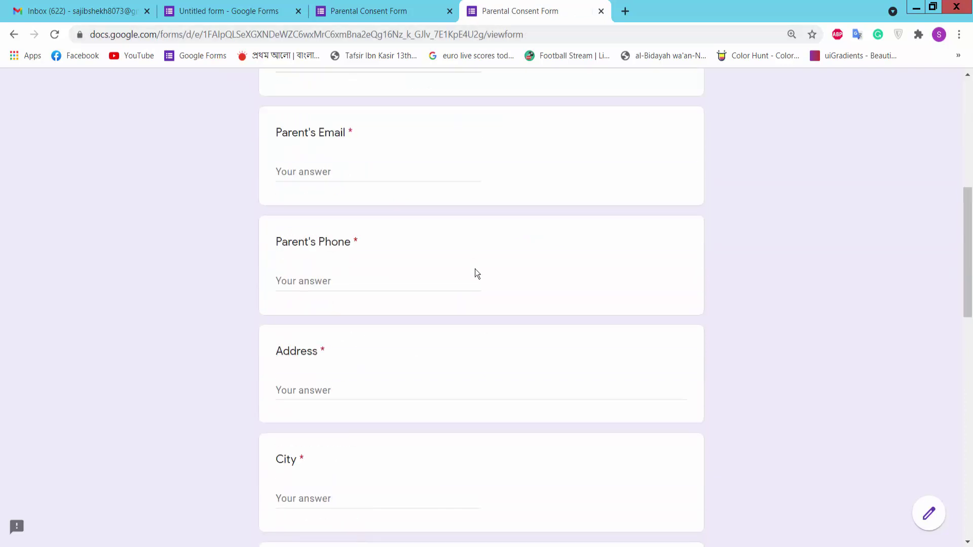
{"action": "scroll", "coordinate": [475, 269], "scroll_direction": "down", "scroll_amount": 15}
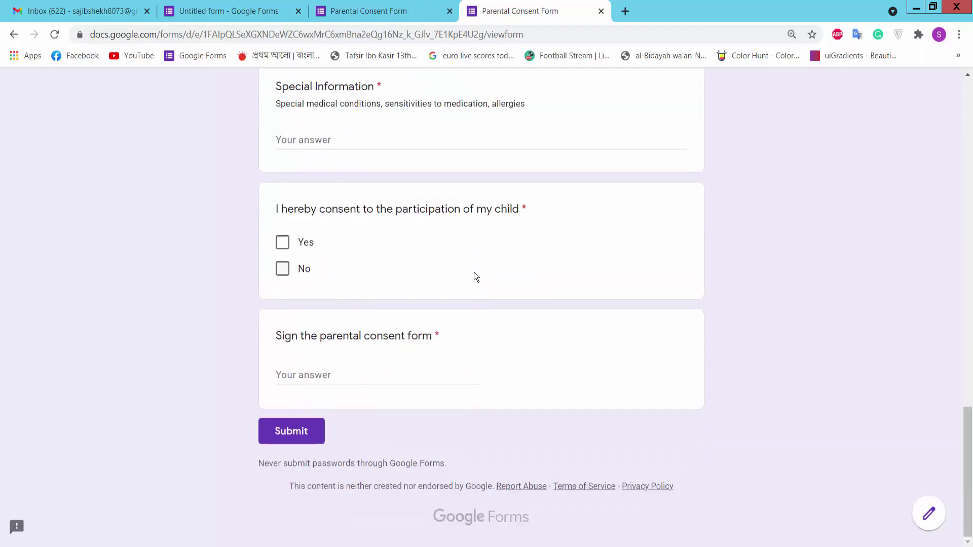